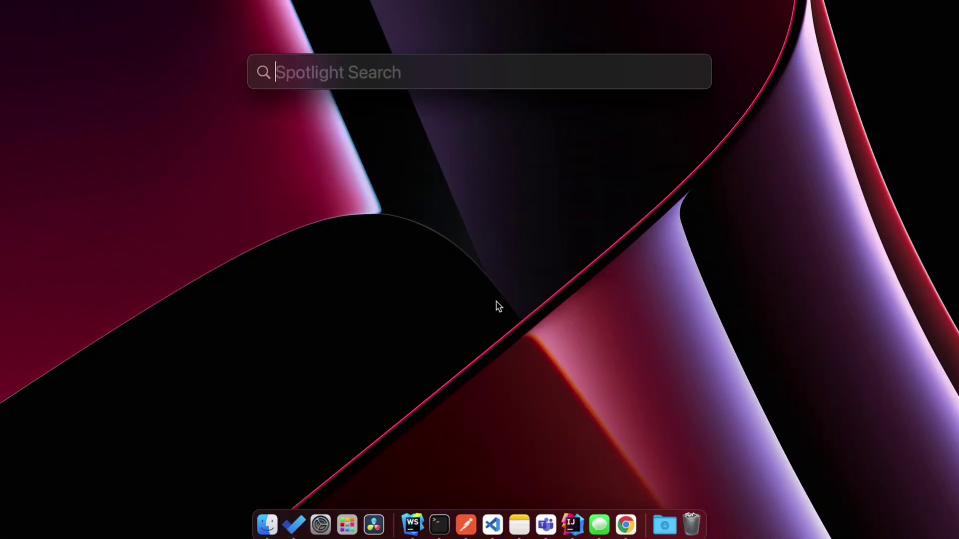
type("chrom")
Step: Launch Google Chrome and search the web for 'download netbeans'
key("Return")
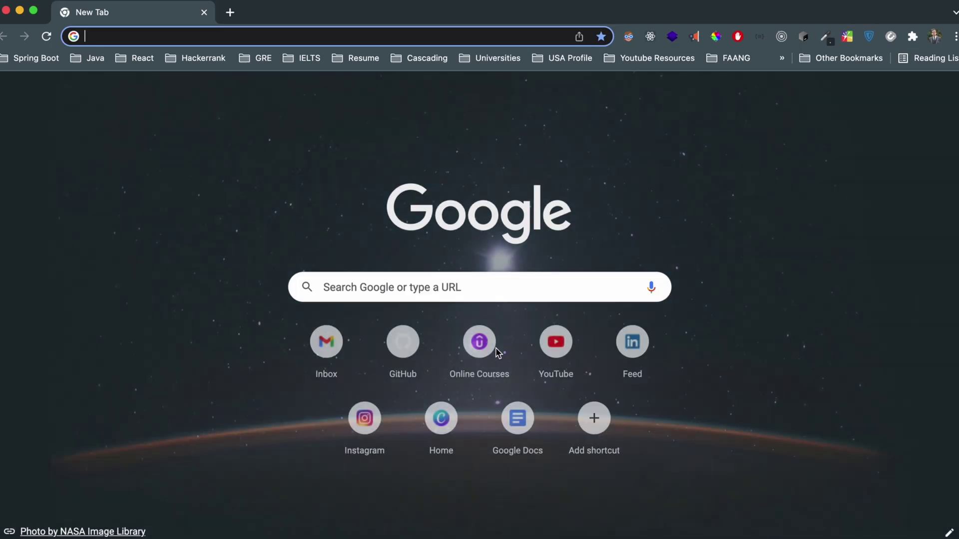
type("download ne")
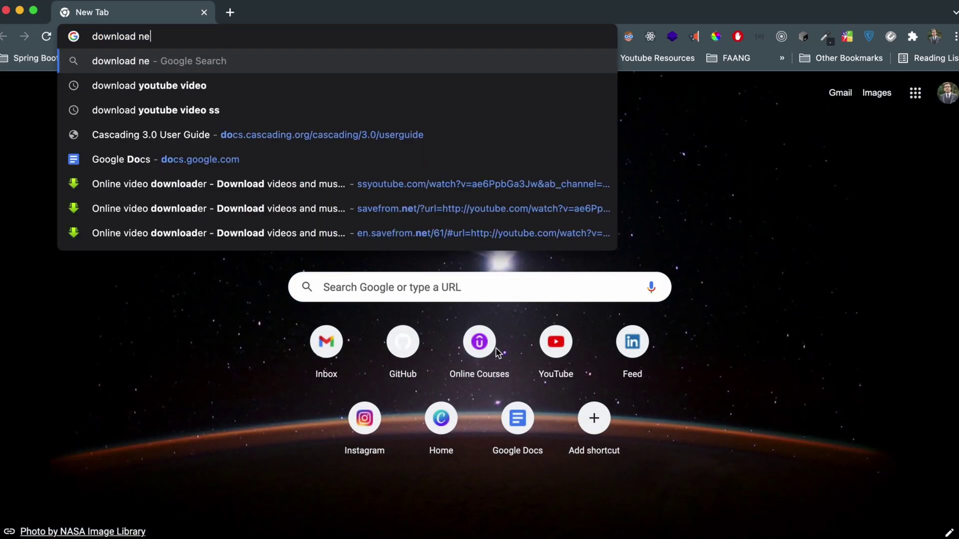
type("tbrans")
key("Return")
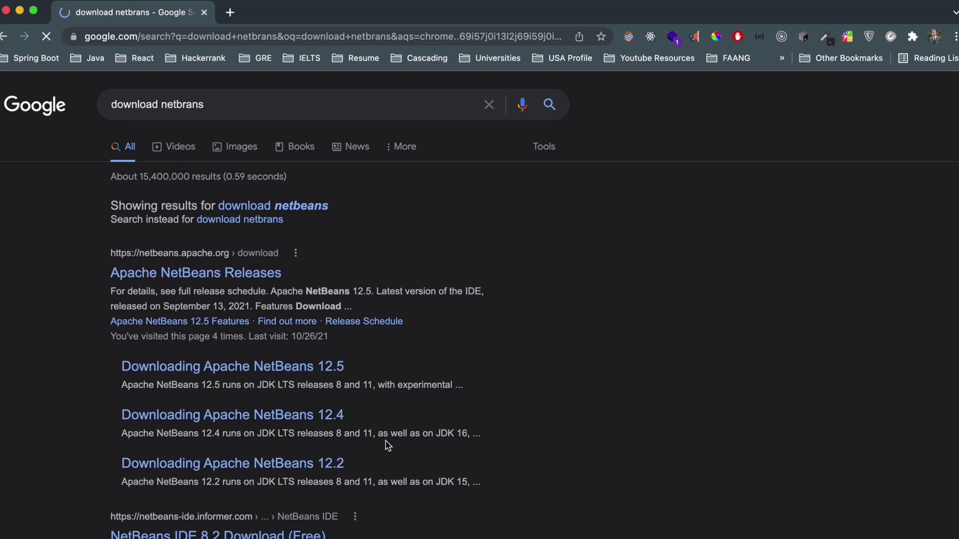
scroll(300, 307, "down", 1)
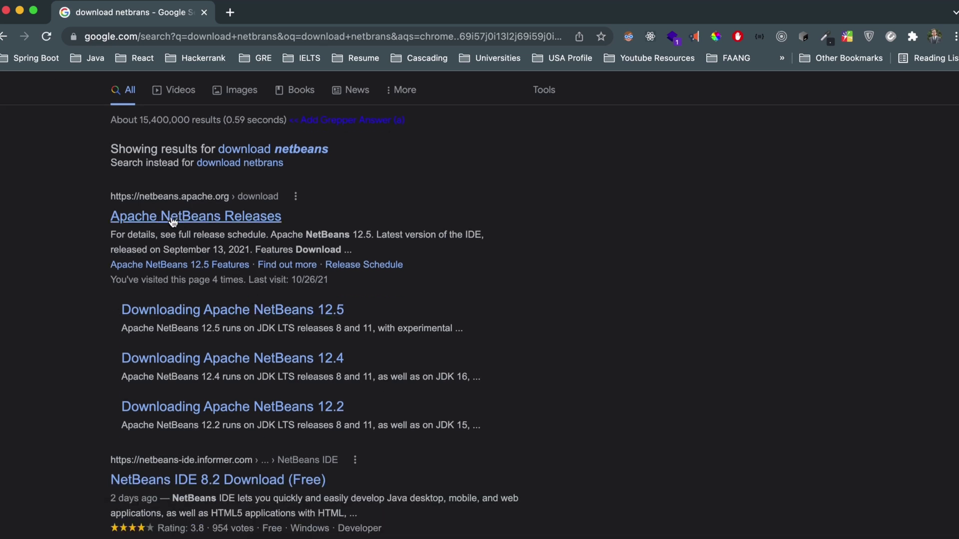
Step: Download the NetBeans 12.5 macosx.dmg installer from the HTTP mirror and save it to the Desktop
left_click(172, 217)
scroll(172, 219, "down", 2)
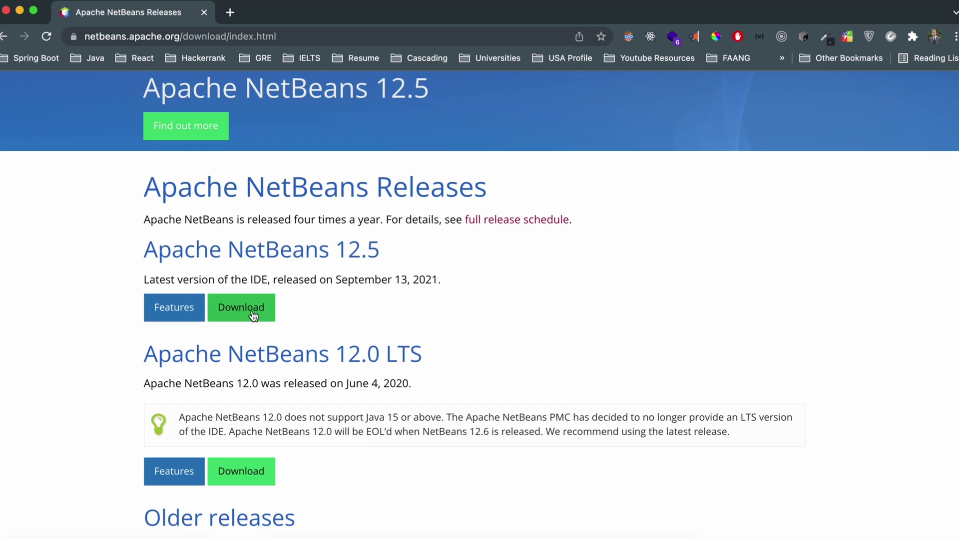
left_click(253, 315)
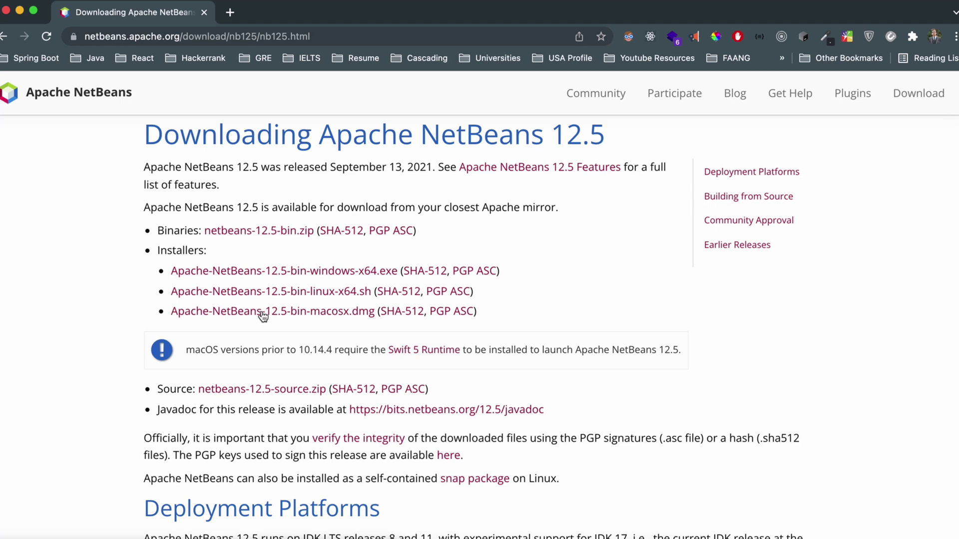
left_click(263, 317)
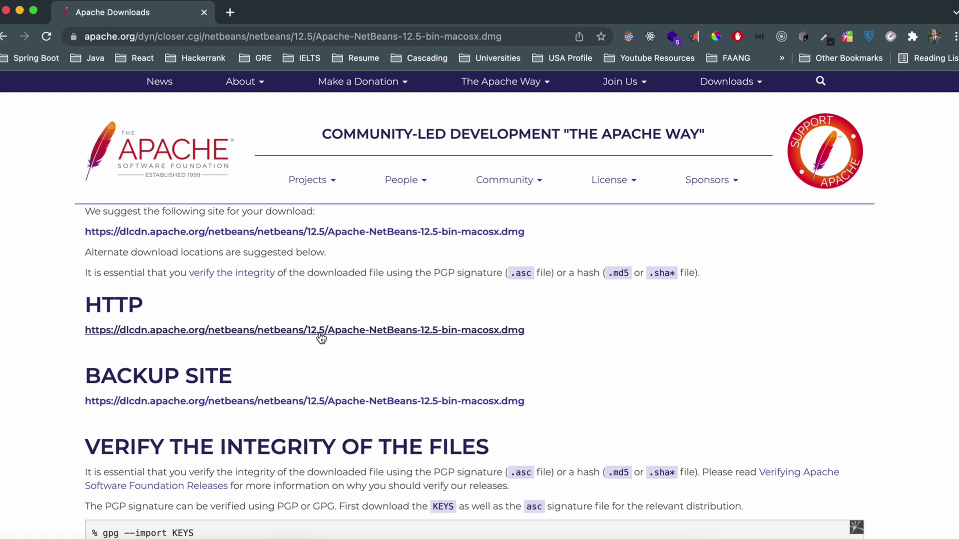
left_click(321, 337)
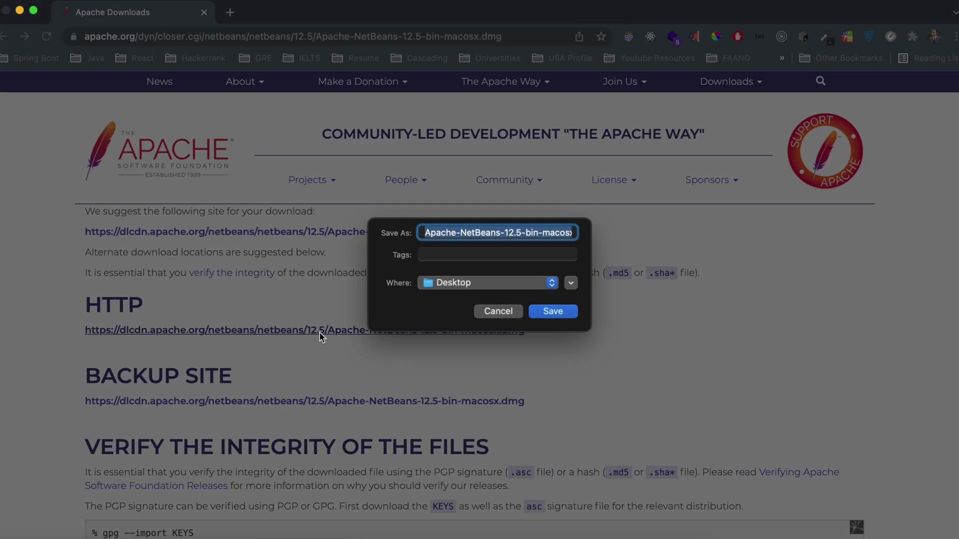
left_click(553, 312)
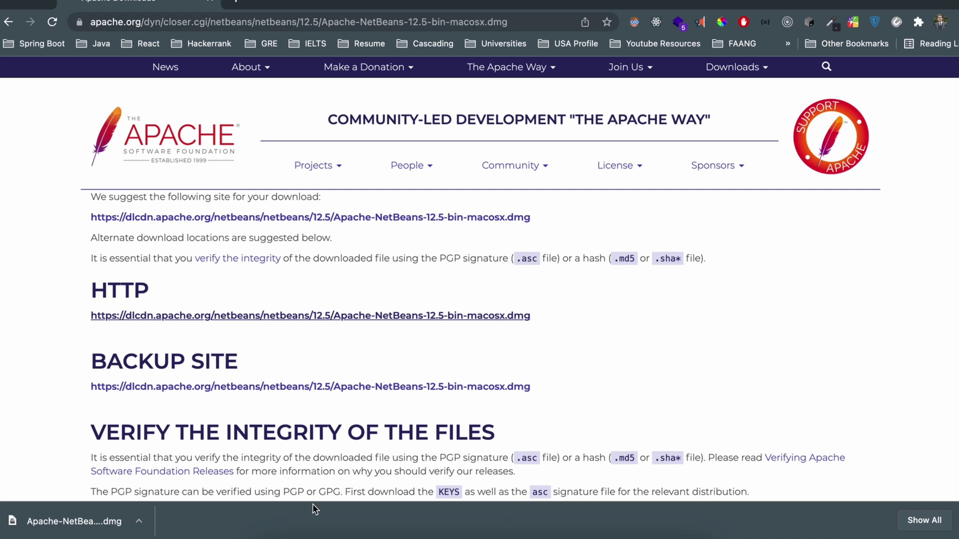
Step: Open the downloaded disk image and launch the Apache NetBeans 12.5.pkg installer
left_click(84, 533)
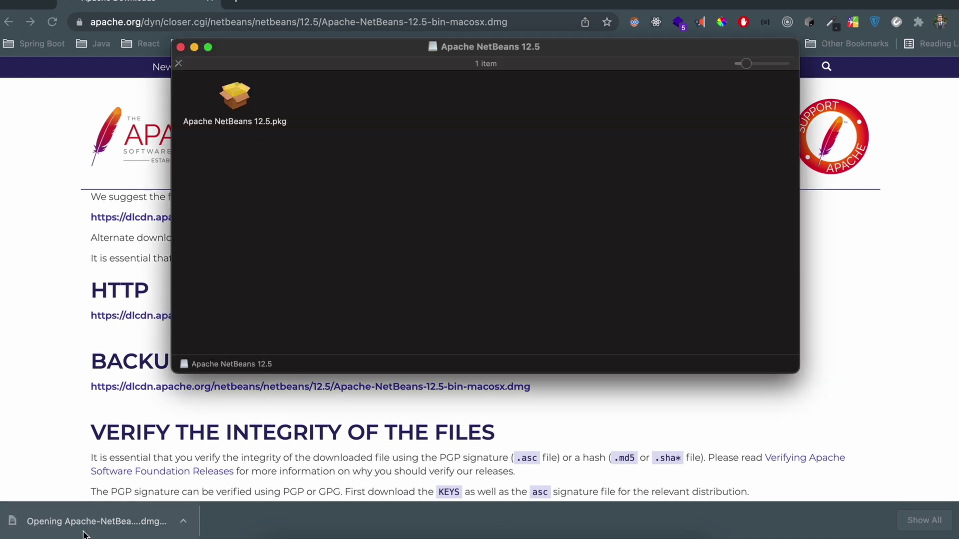
left_click(233, 93)
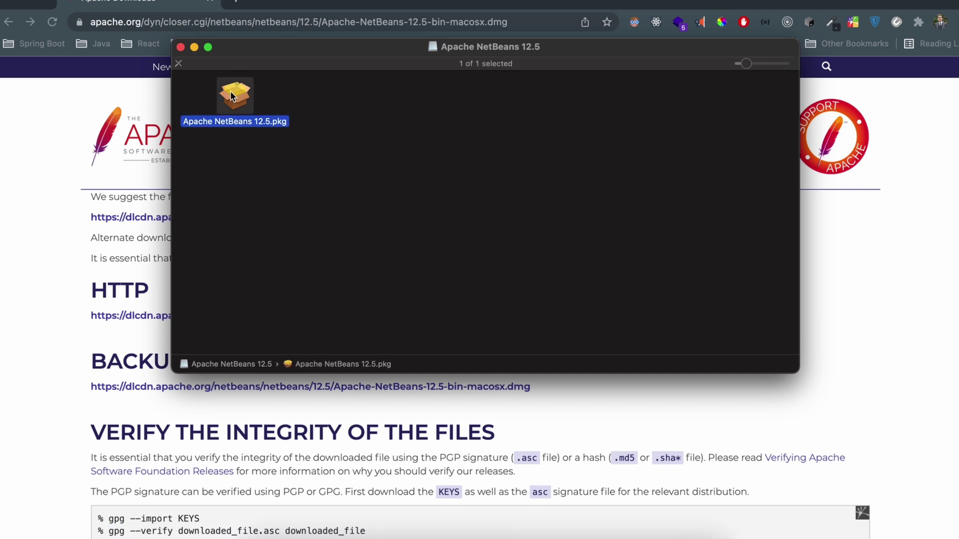
double_click(232, 93)
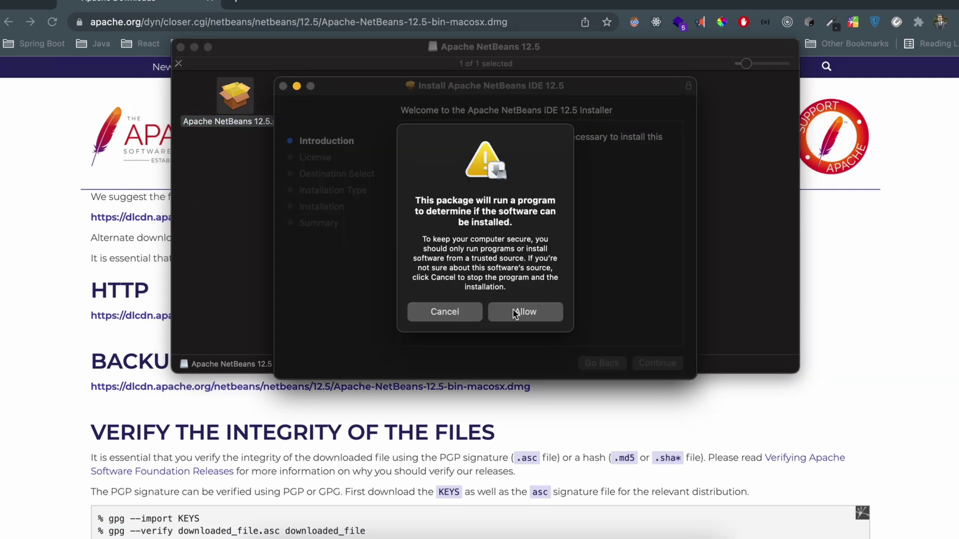
left_click(514, 313)
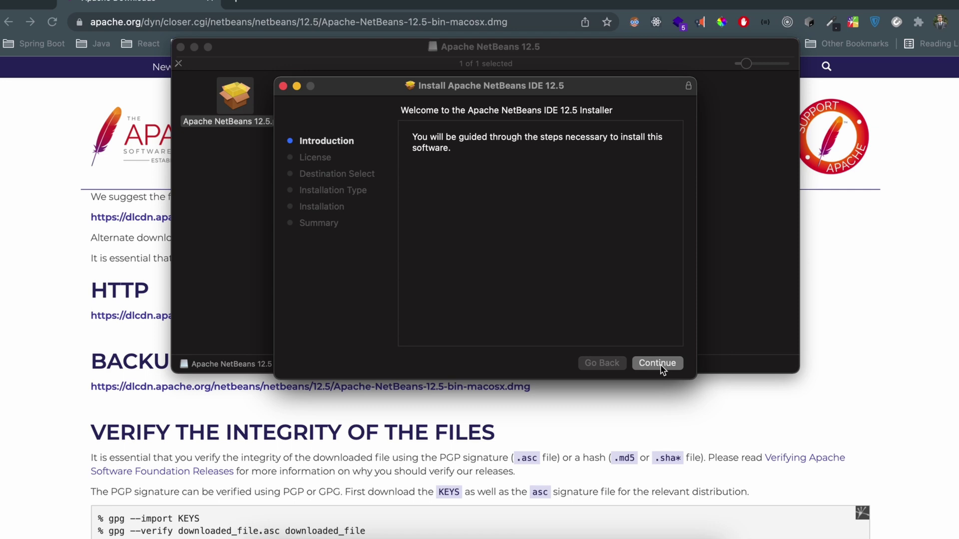
Step: Accept the license, install with the account password, and close the finished installer
left_click(660, 365)
left_click(657, 364)
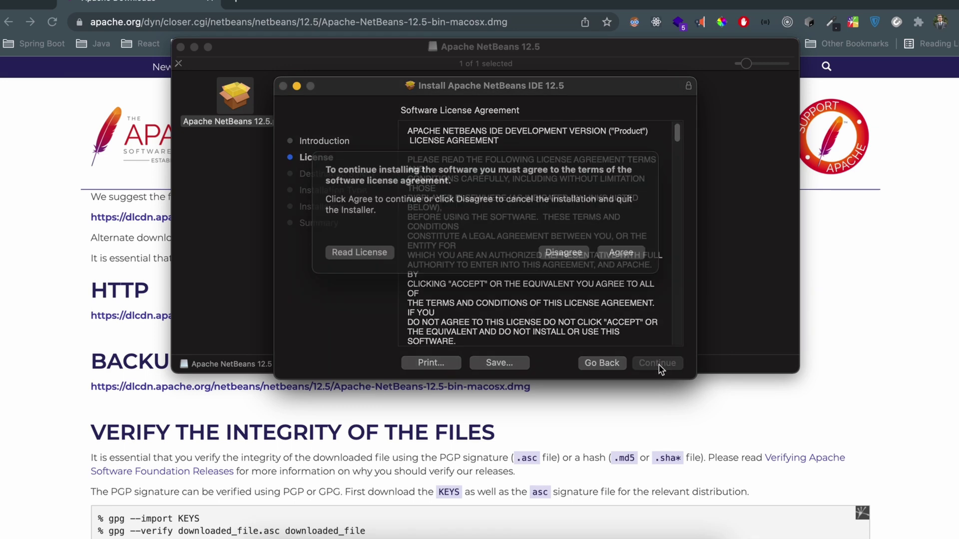
left_click(621, 270)
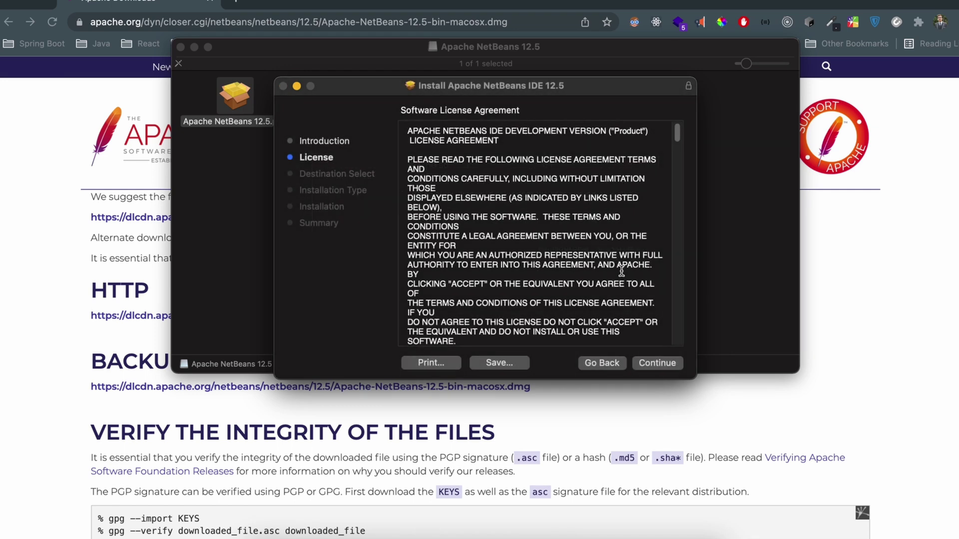
left_click(655, 364)
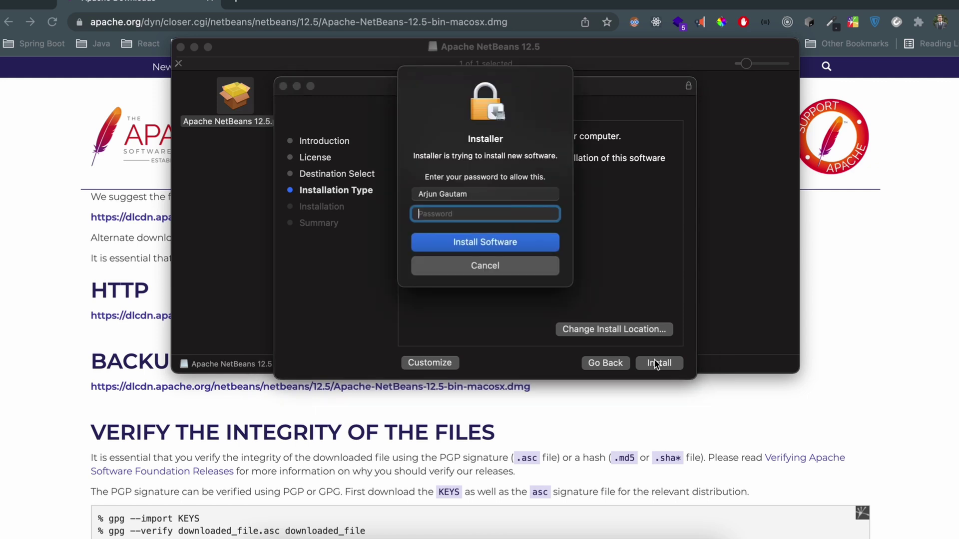
type("*******")
key("Return")
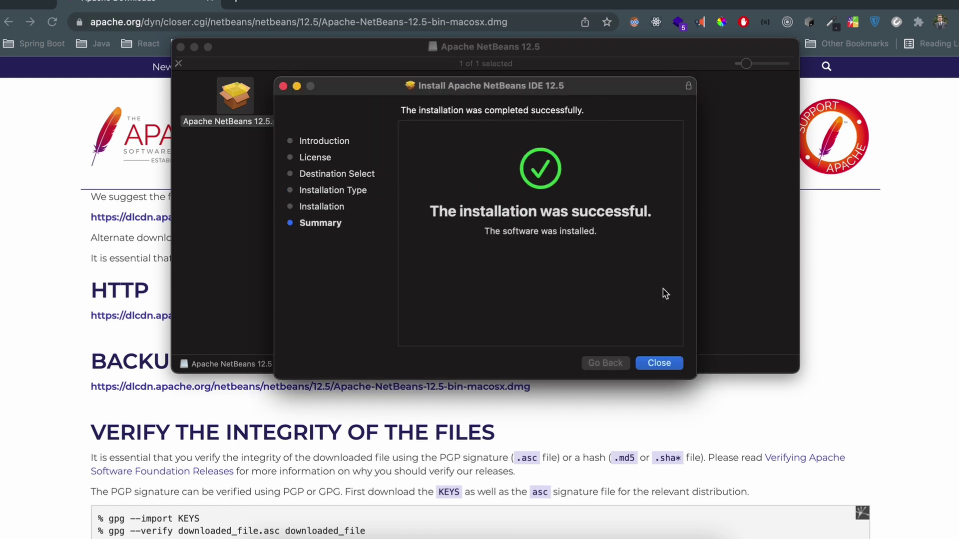
left_click(658, 364)
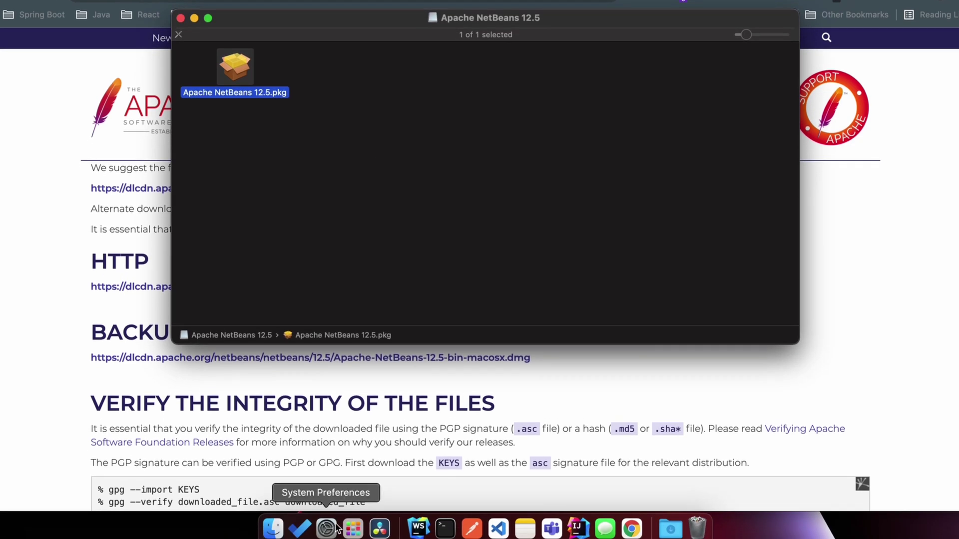
Step: Find Apache NetBeans IDE 12.5 by searching 'net' in Launchpad and launch it
left_click(352, 530)
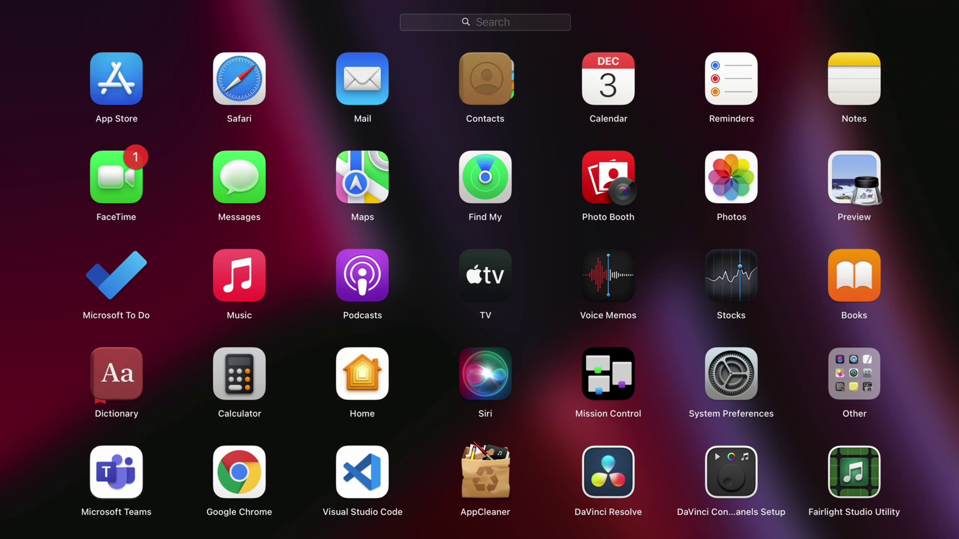
type("net")
key("Return")
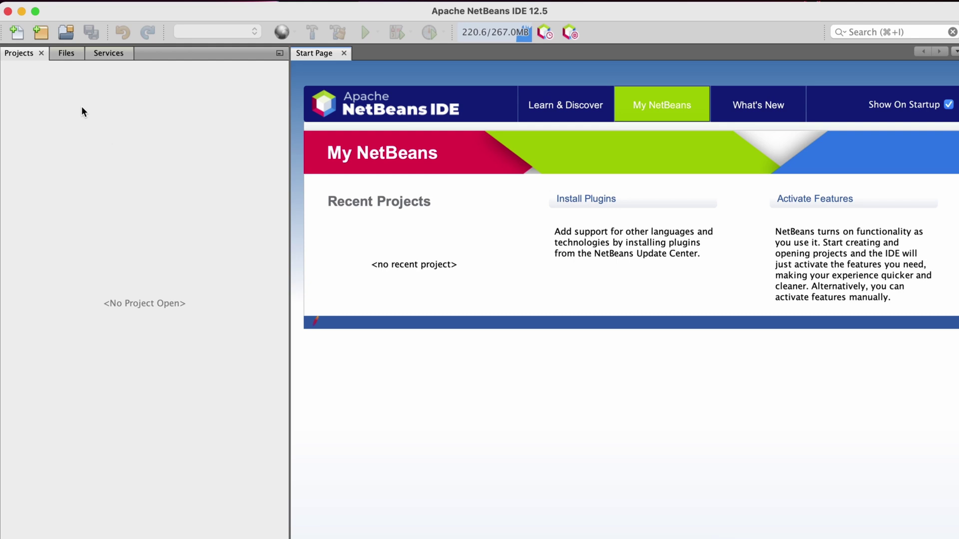
Step: Create a Maven Java Application project named DemoProject, replacing the default mavenproject1
left_click(41, 32)
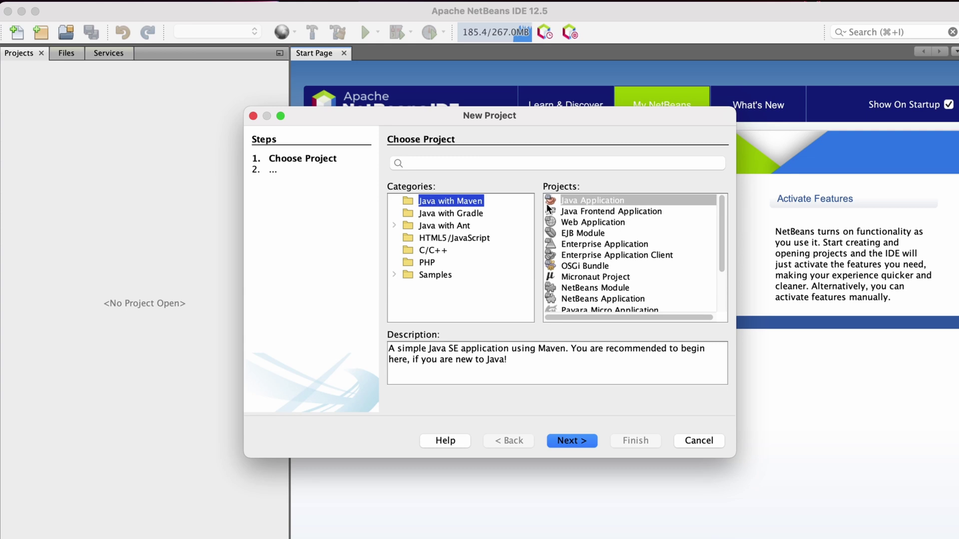
left_click(586, 200)
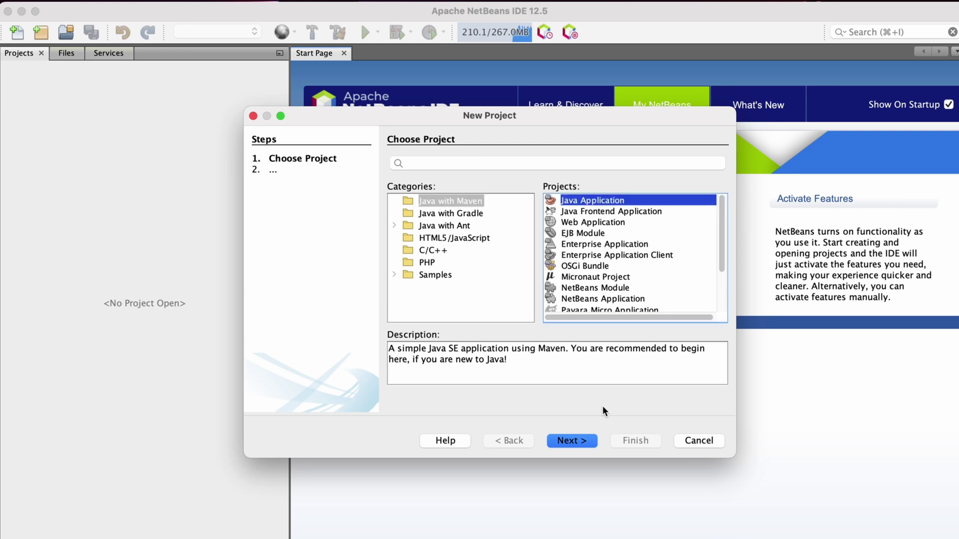
left_click(579, 440)
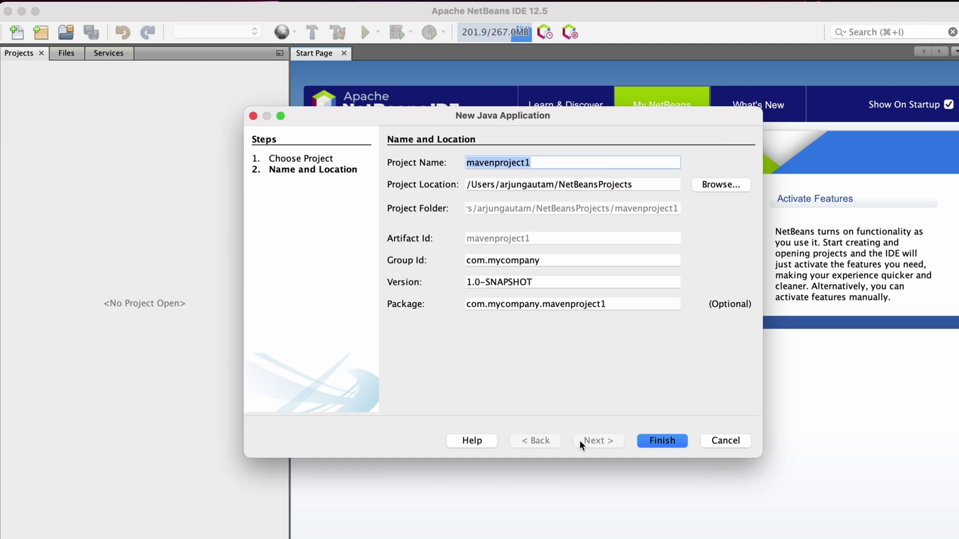
key("BackSpace")
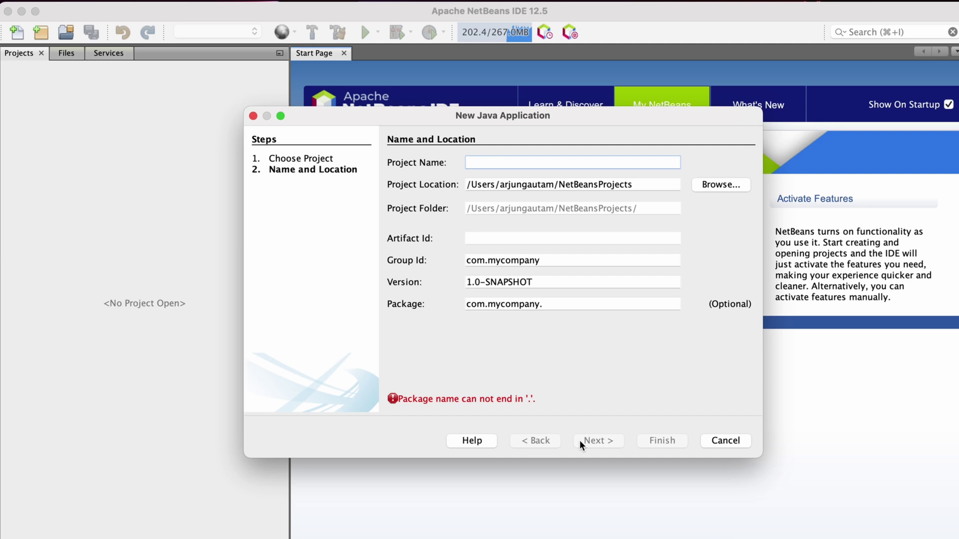
type("De")
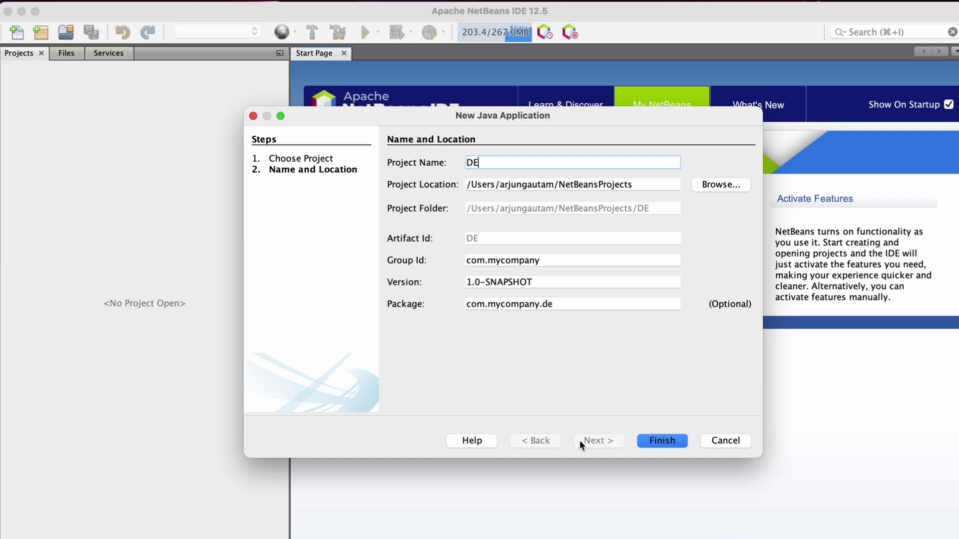
key("BackSpace")
type("emoProje")
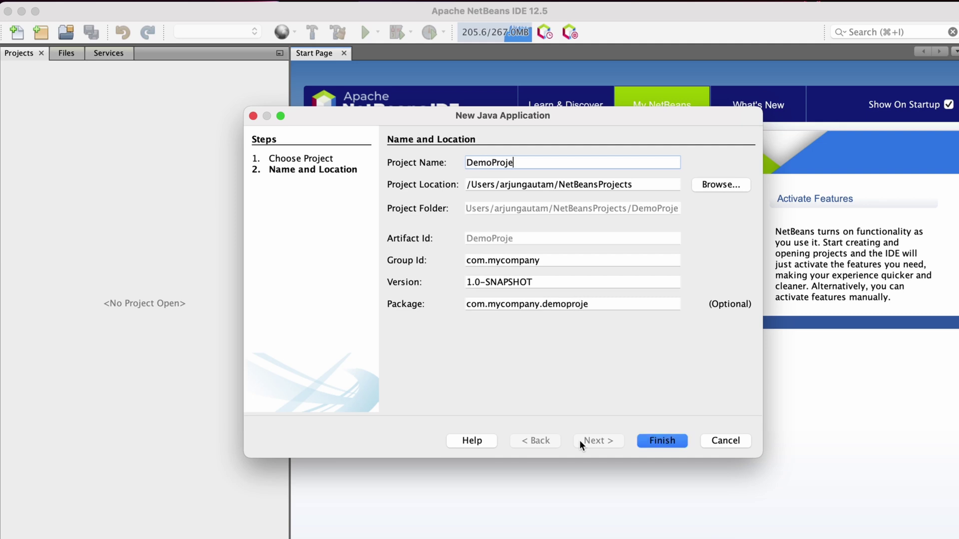
type("ct")
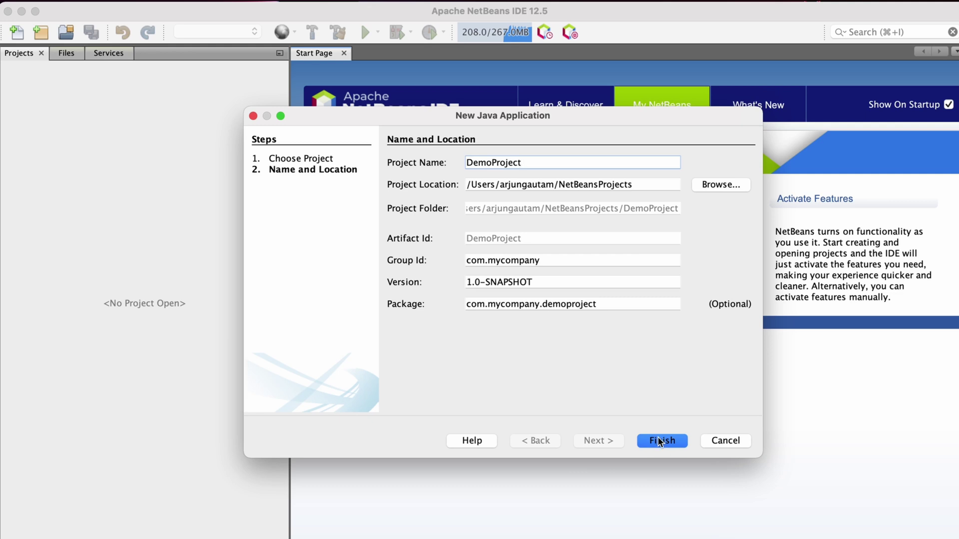
left_click(658, 441)
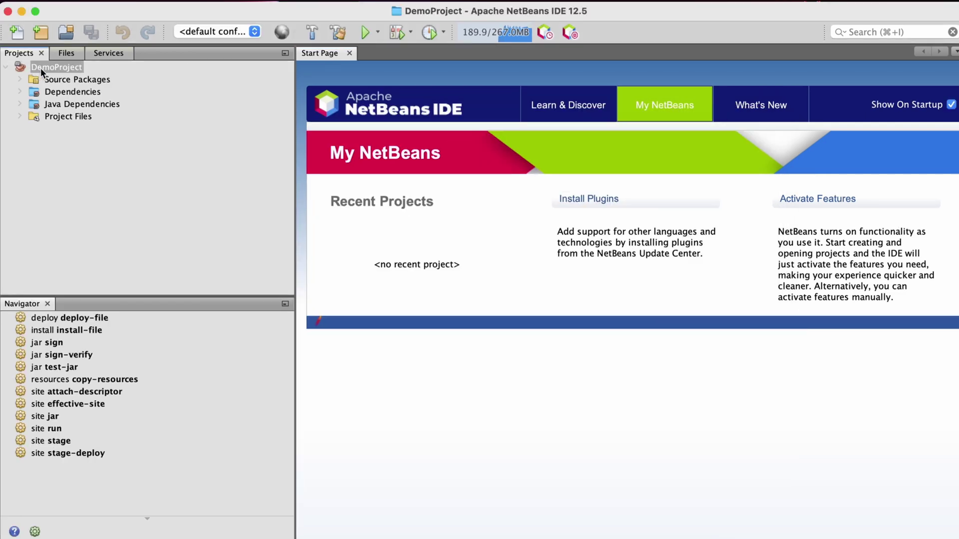
Step: Refactor-rename the com.mycompany.demoproject package to com.arjuncodes.demo
left_click(20, 78)
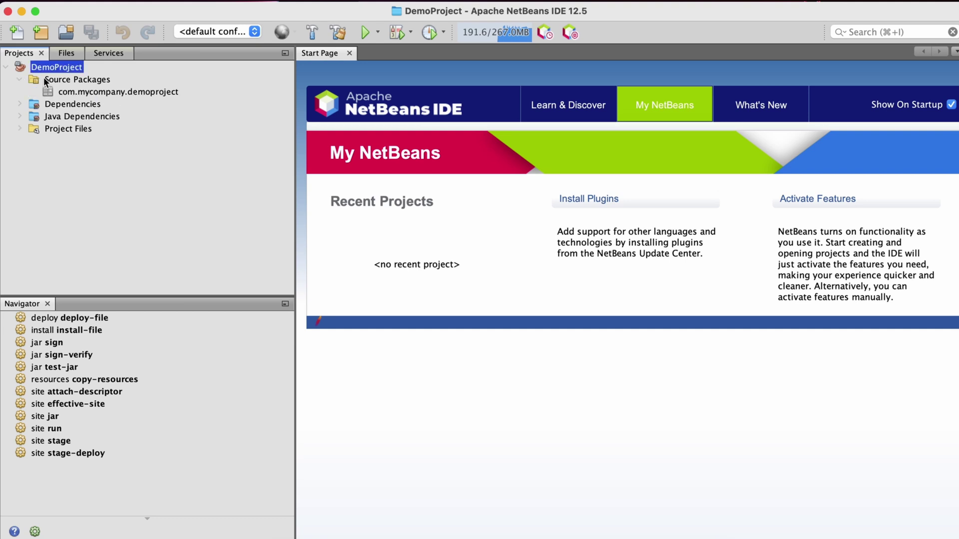
left_click(78, 92)
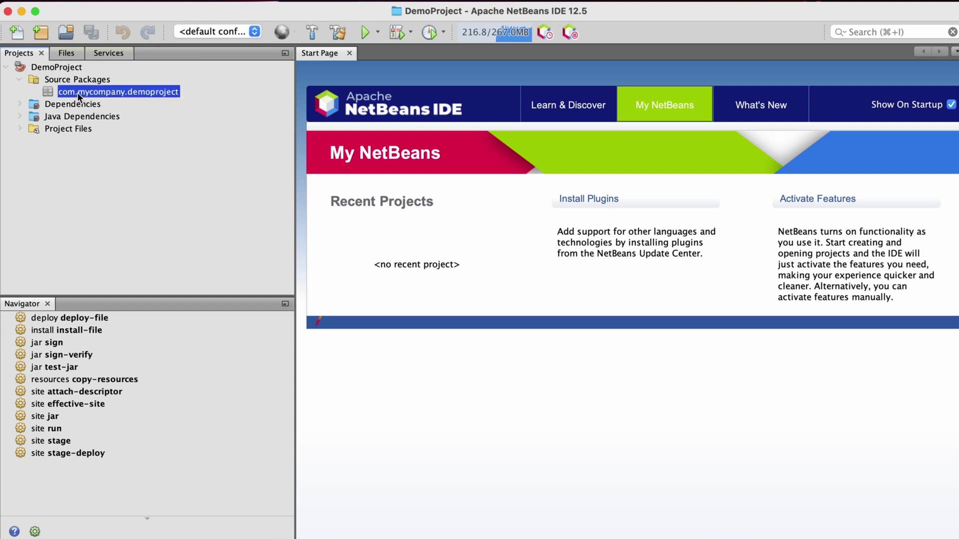
right_click(82, 93)
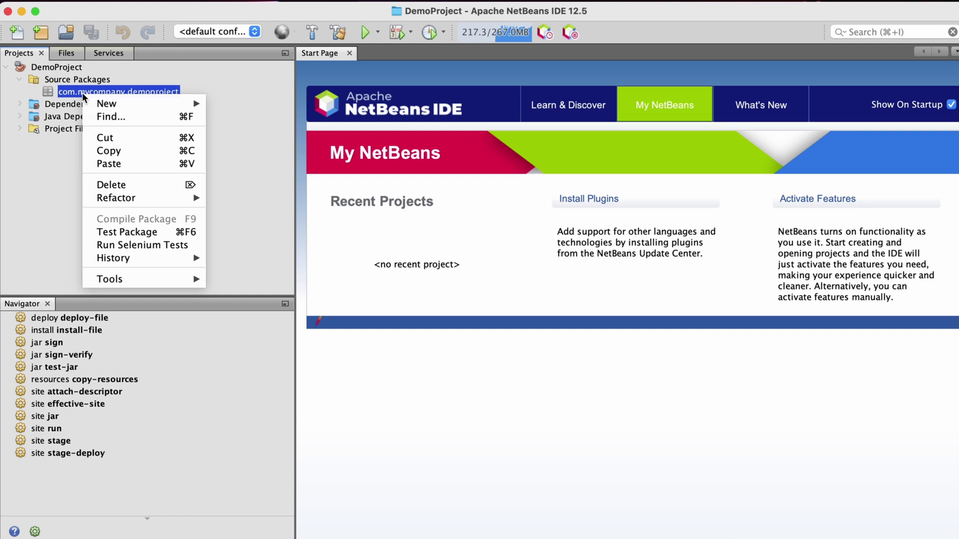
mouse_move(110, 197)
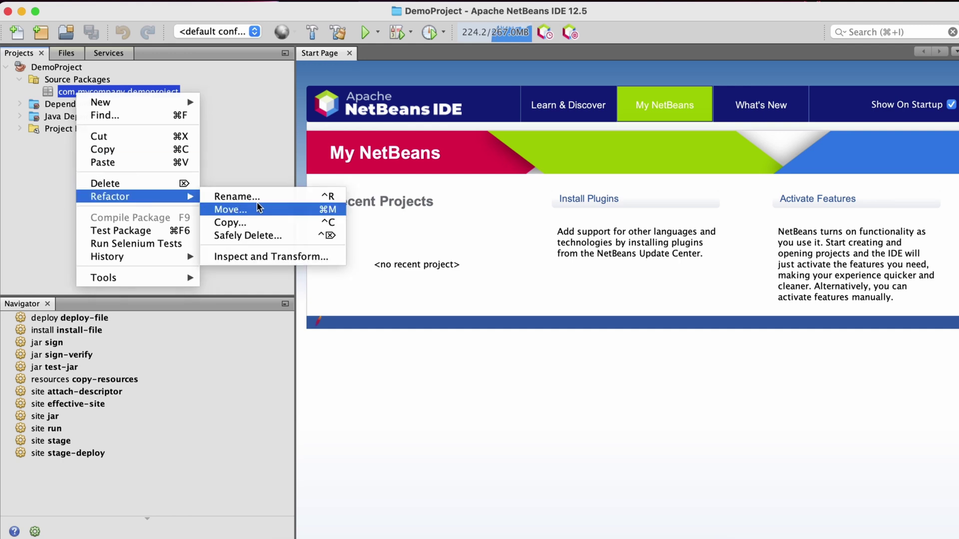
left_click(261, 197)
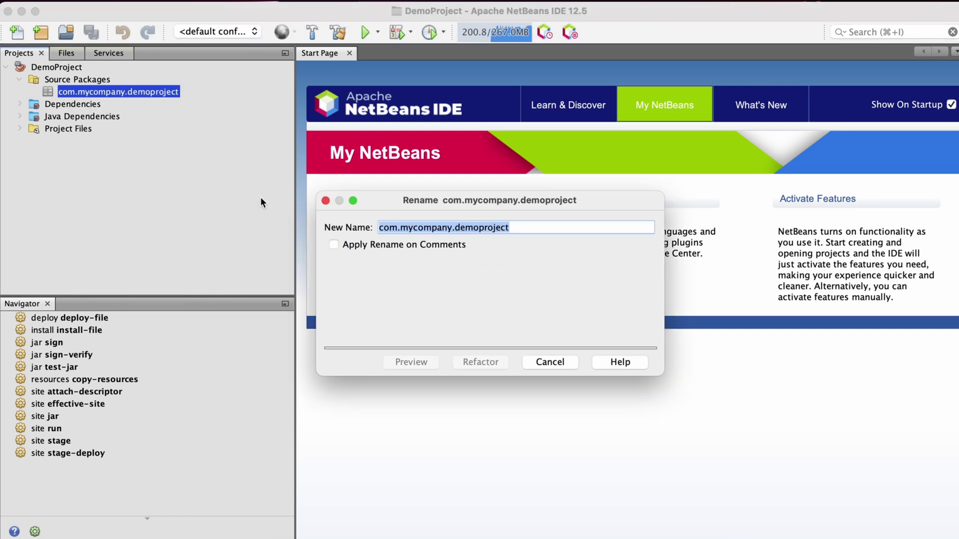
key("Right")
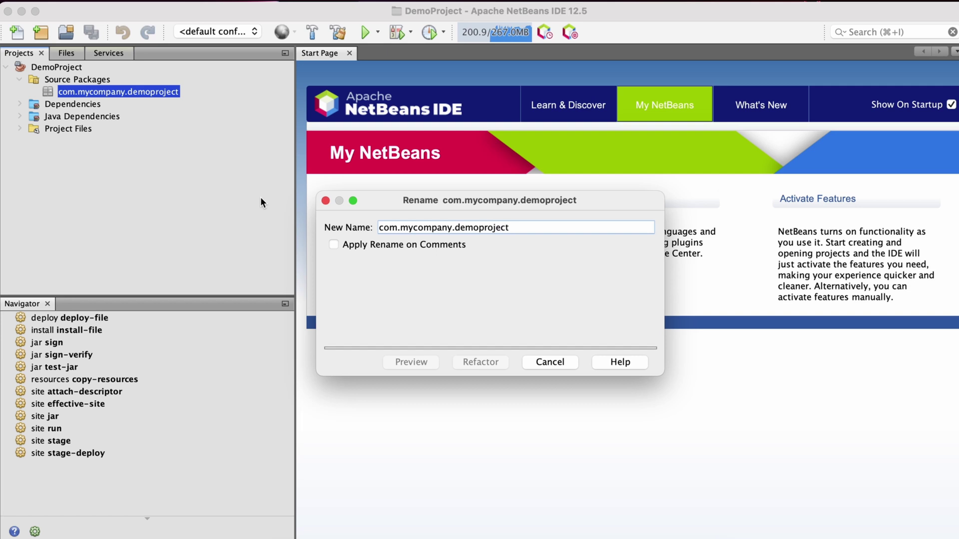
key("BackSpace")
key("BackSpace")
key("BackSpace")
key("BackSpace")
key("BackSpace")
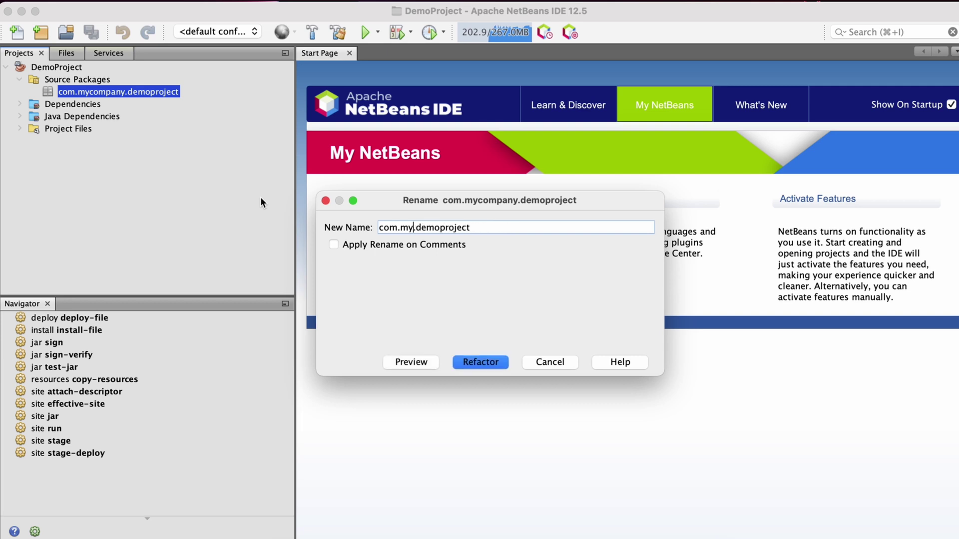
key("BackSpace")
key("BackSpace")
key("BackSpace")
type(".ar")
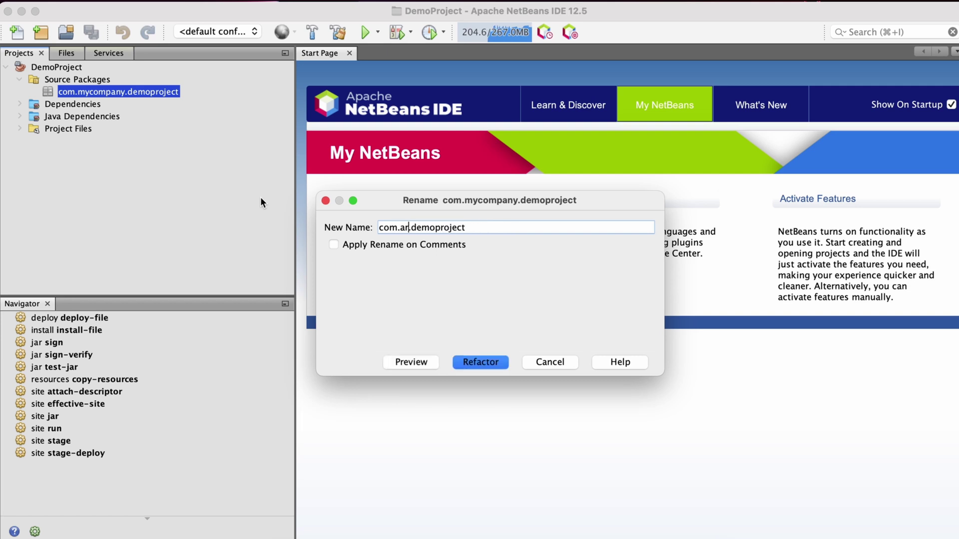
type("junoodes")
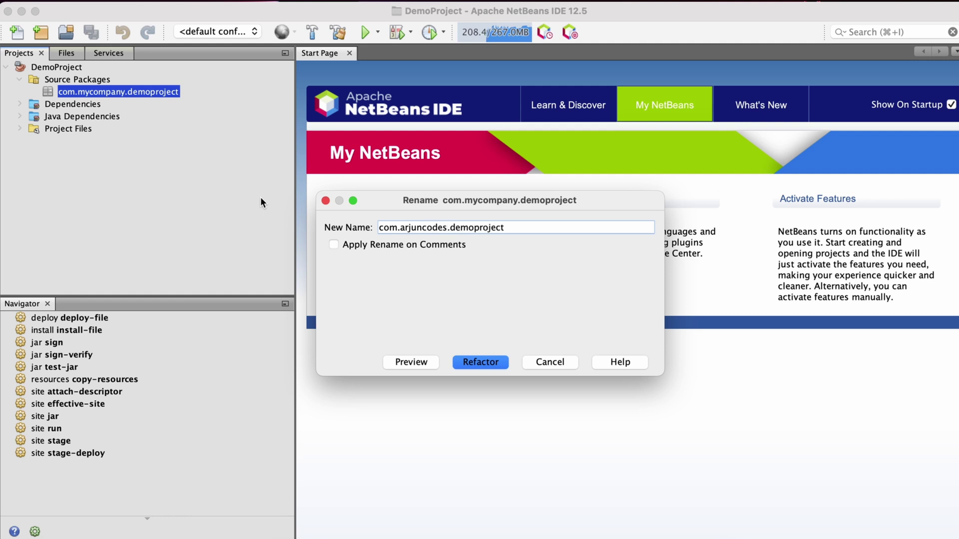
key("Right")
key("Right")
key("Right")
key("BackSpace")
key("BackSpace")
key("BackSpace")
key("BackSpace")
key("BackSpace")
key("BackSpace")
key("BackSpace")
key("BackSpace")
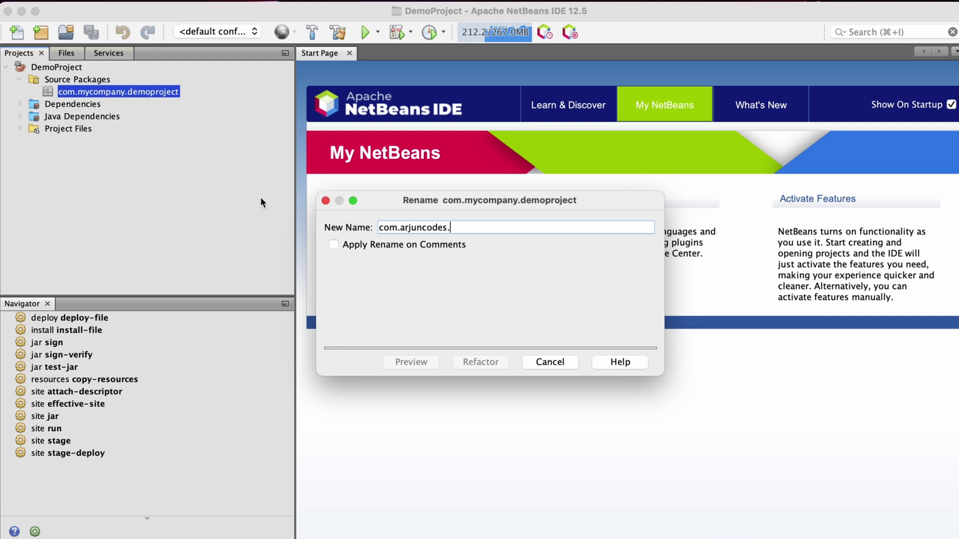
type("demo")
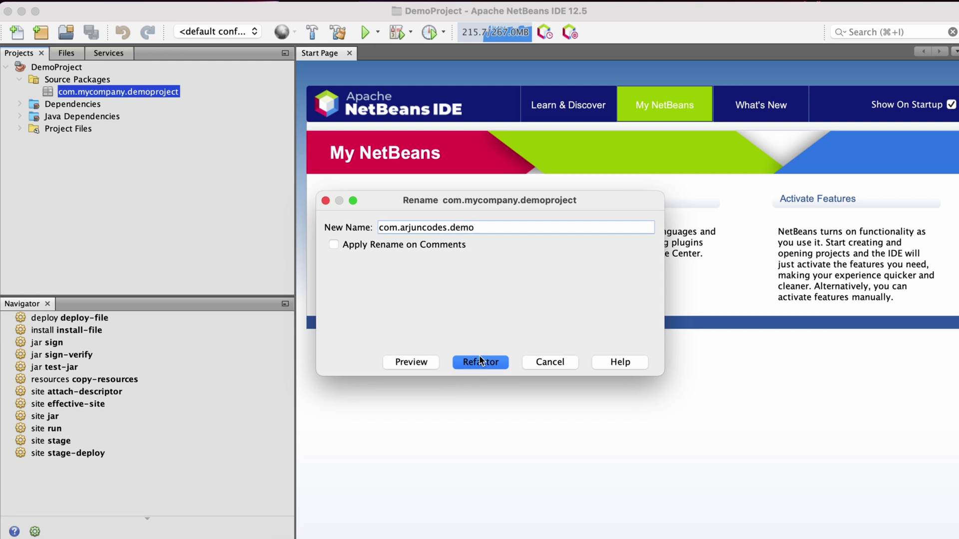
left_click(478, 363)
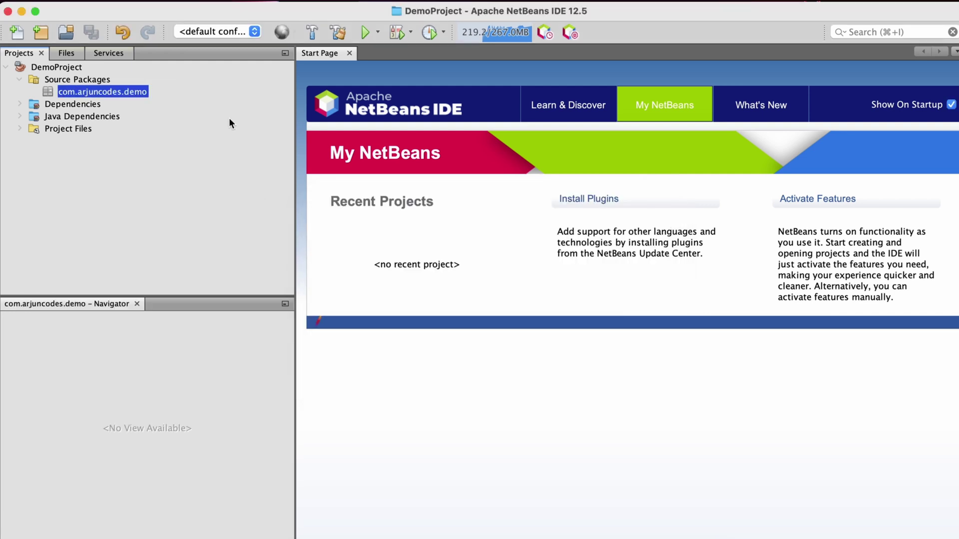
Step: Create a Java class named DemoClass in the com.arjuncodes.demo package
right_click(116, 92)
mouse_move(140, 102)
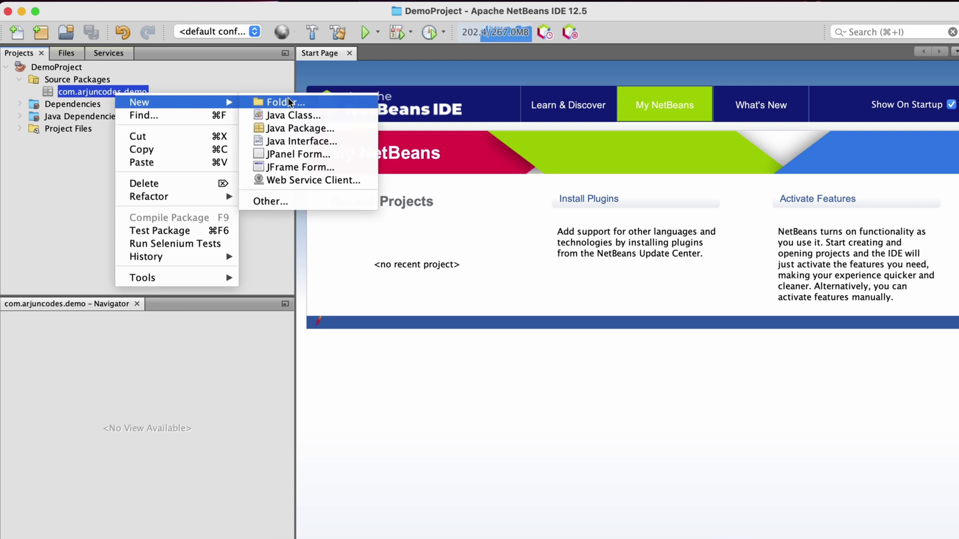
left_click(290, 116)
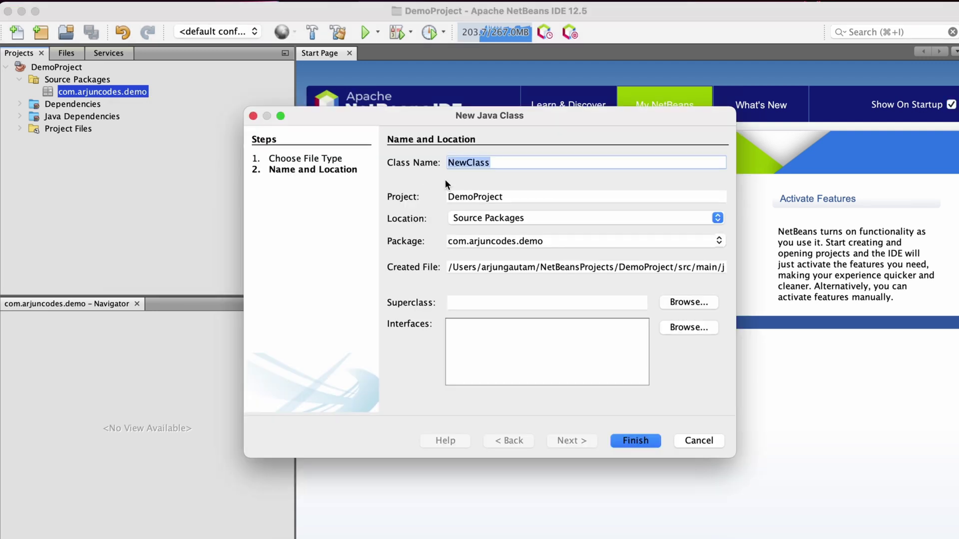
type("Demo")
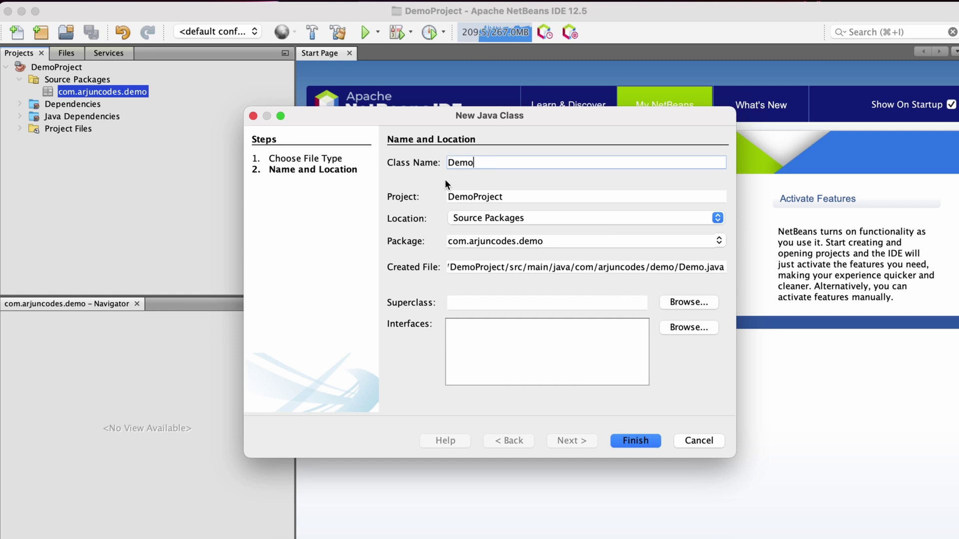
type("Class")
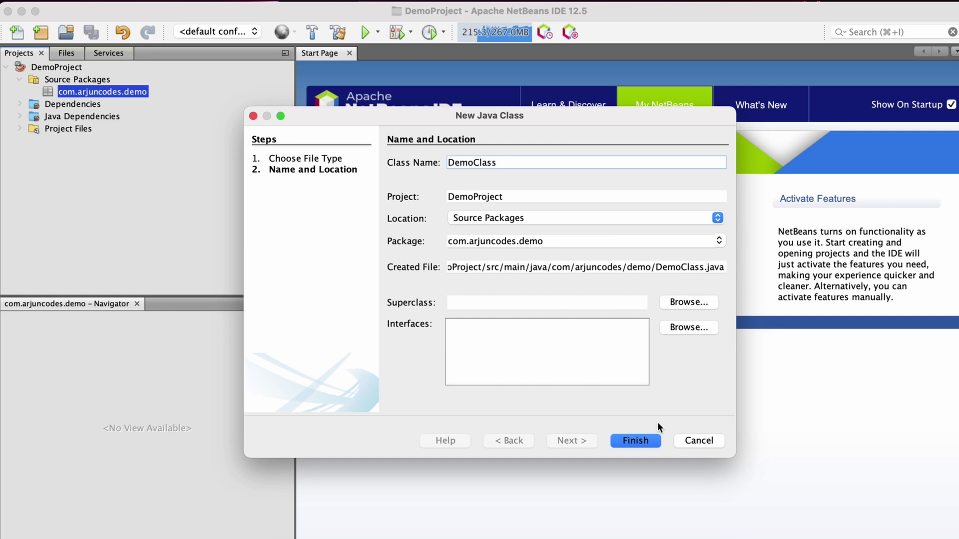
left_click(631, 441)
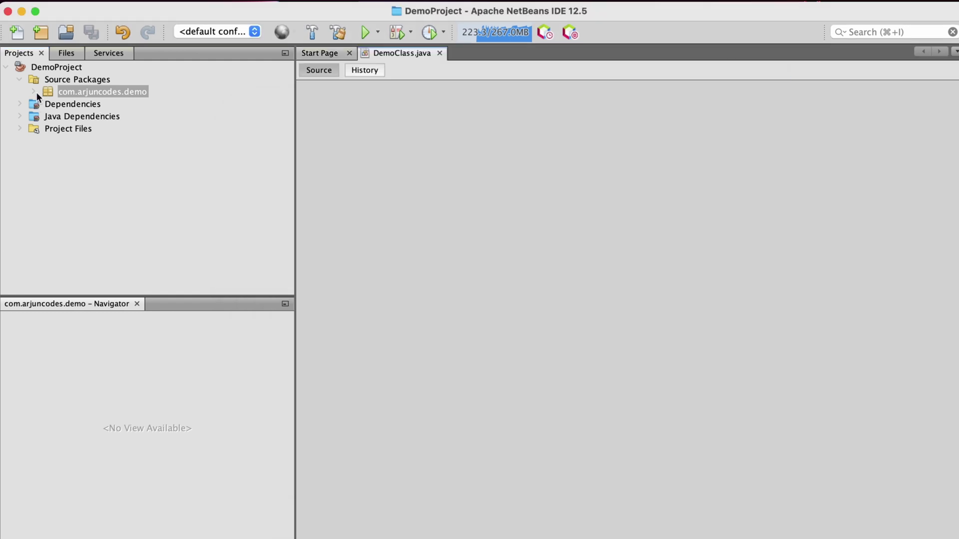
Step: Add public static void main(String[] args) to DemoClass with a System.out.println statement
left_click(35, 91)
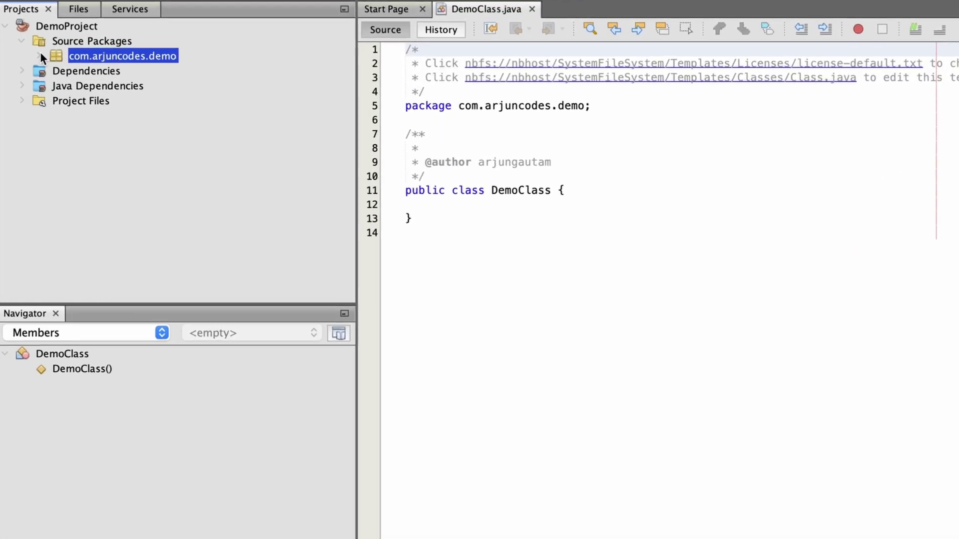
left_click(42, 37)
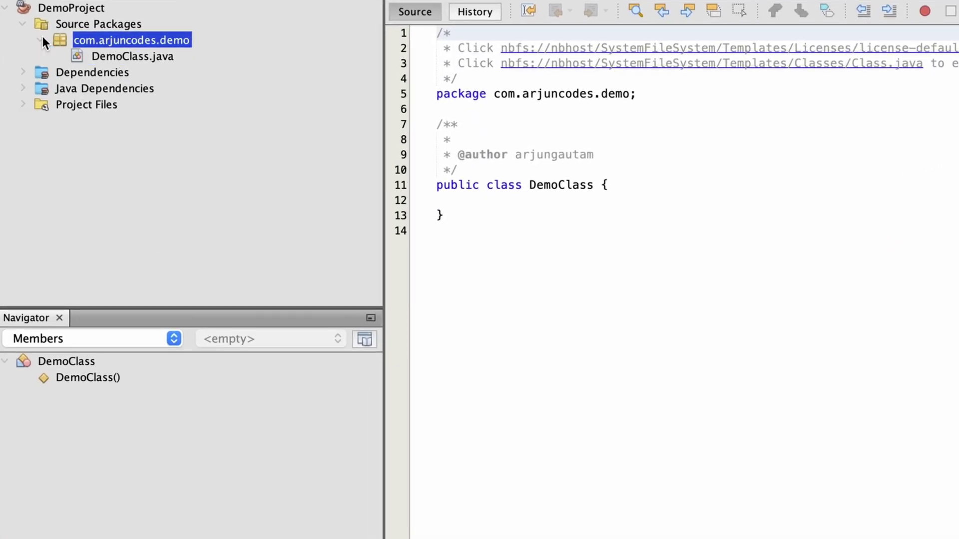
left_click(642, 188)
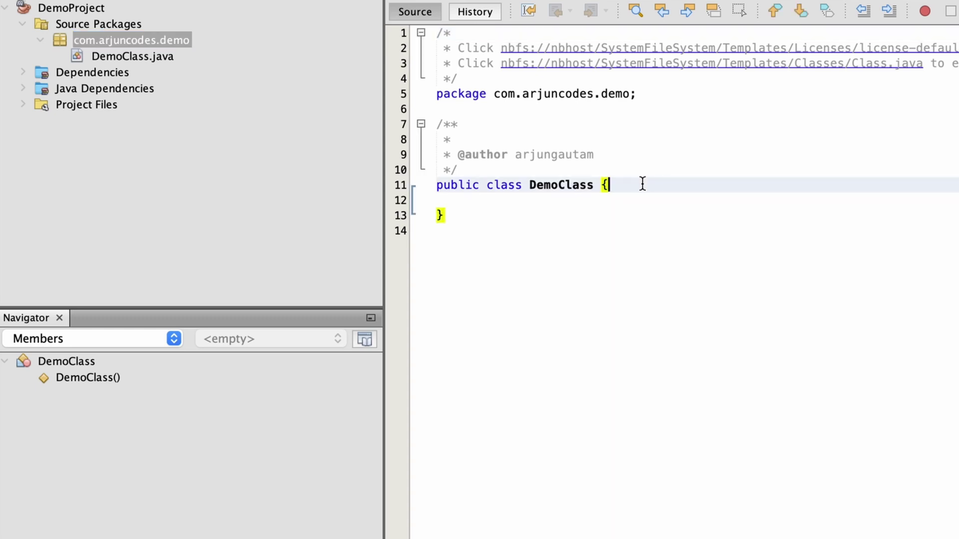
key("Return")
type("publi")
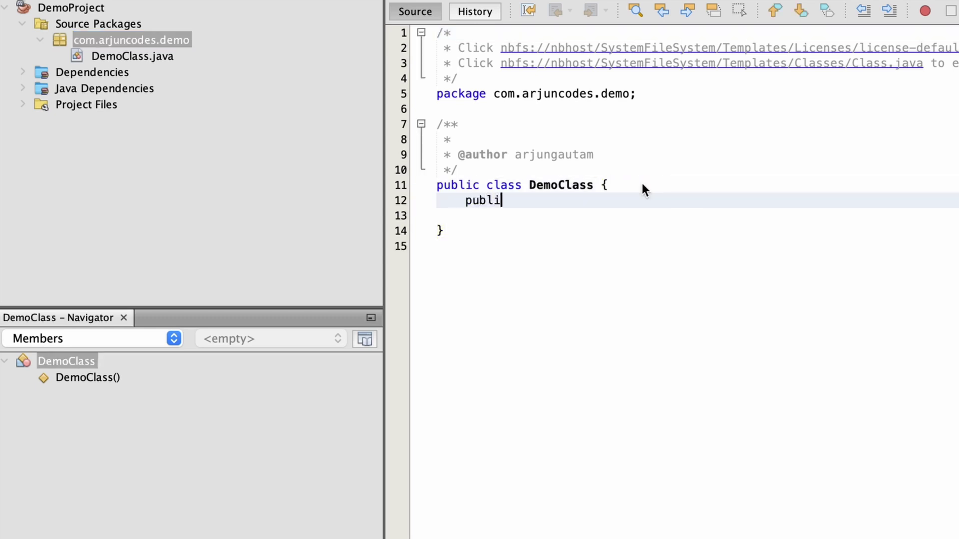
type("c stat")
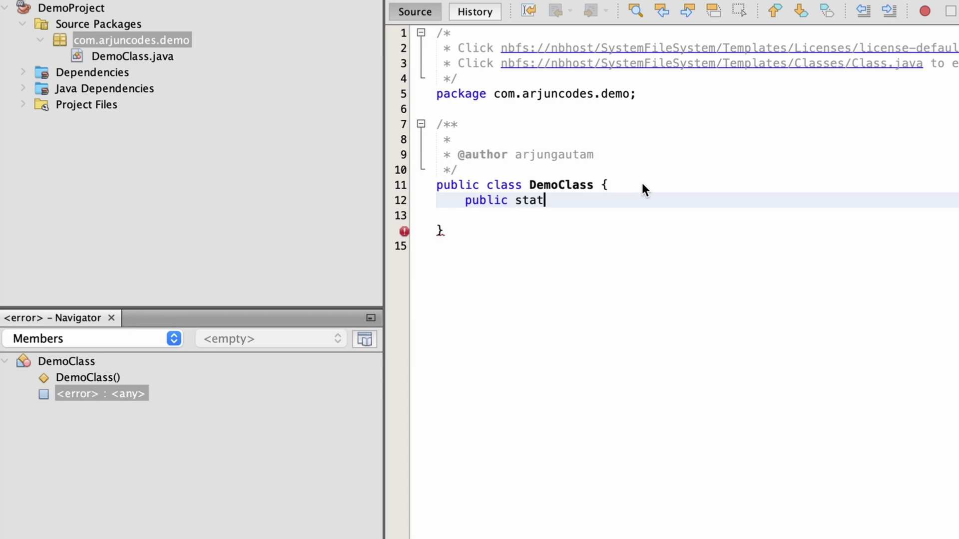
type("ic void m")
type("ain(String")
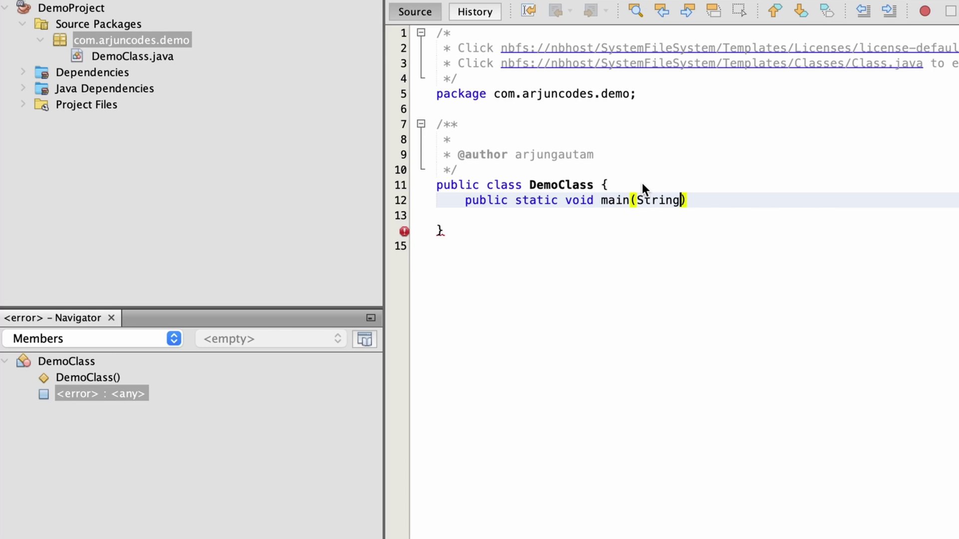
type("[] args")
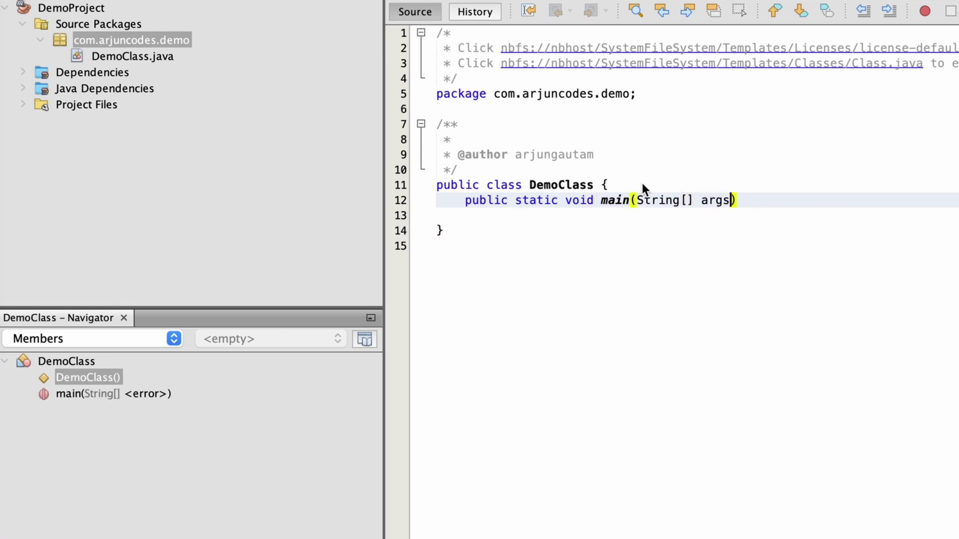
type("){")
key("Return")
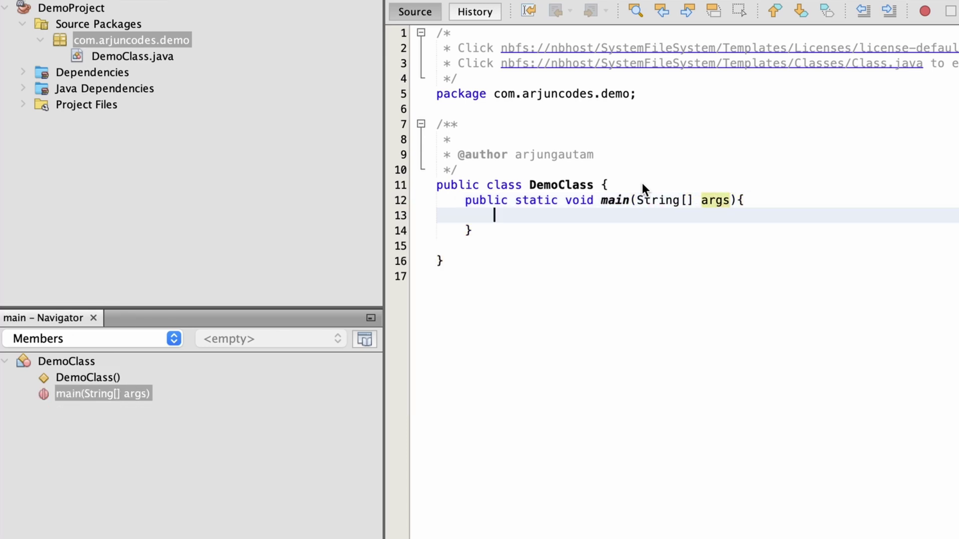
type("System")
type(".ou")
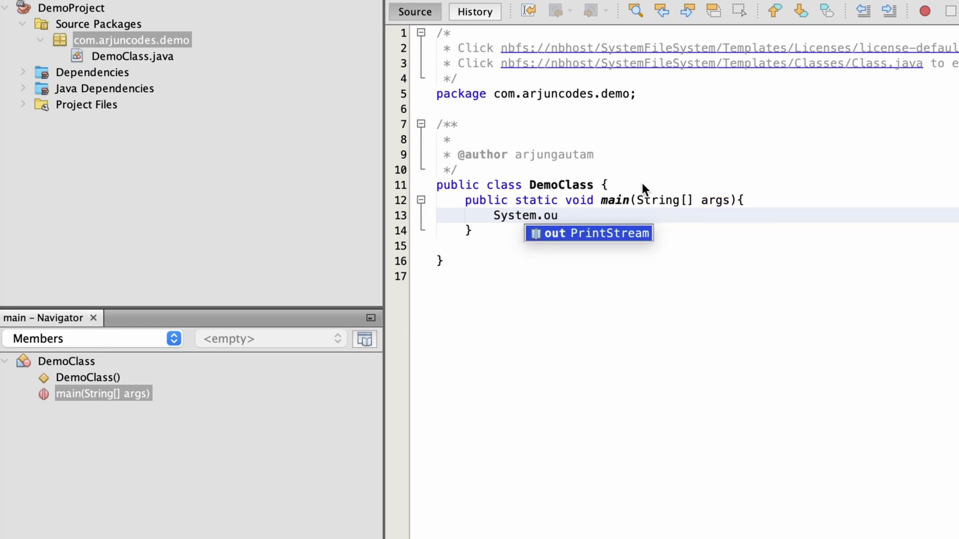
type("t.pri")
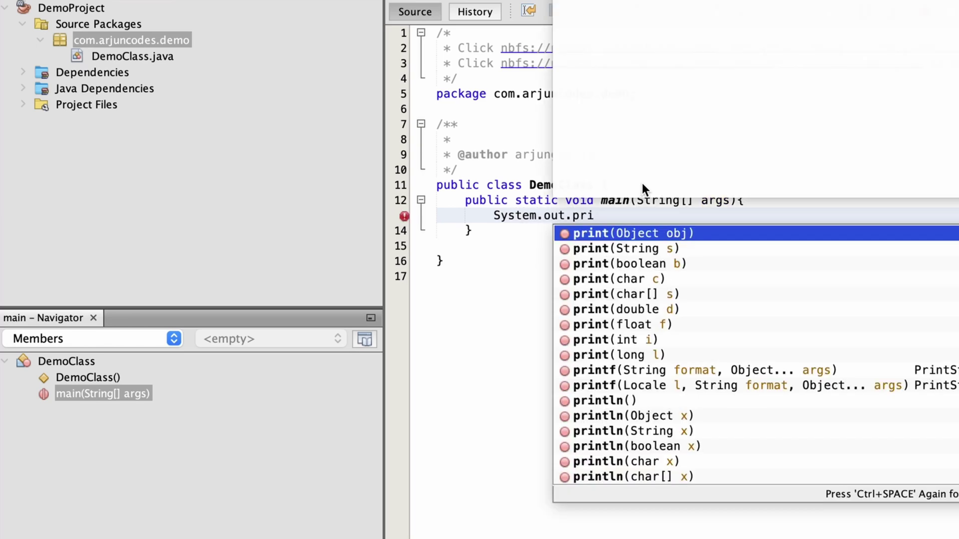
type("ntln")
key("Return")
type("\"")
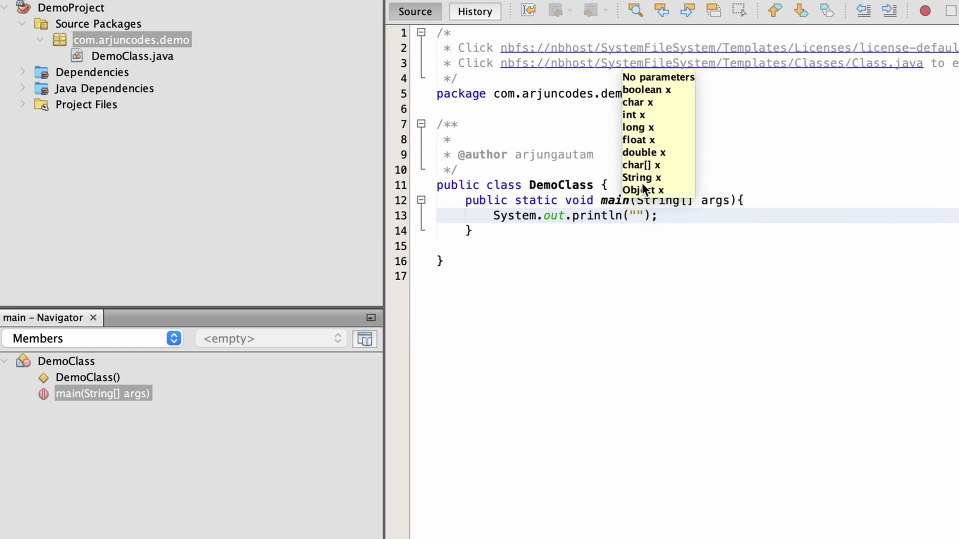
type("This is first ")
type("java Proj")
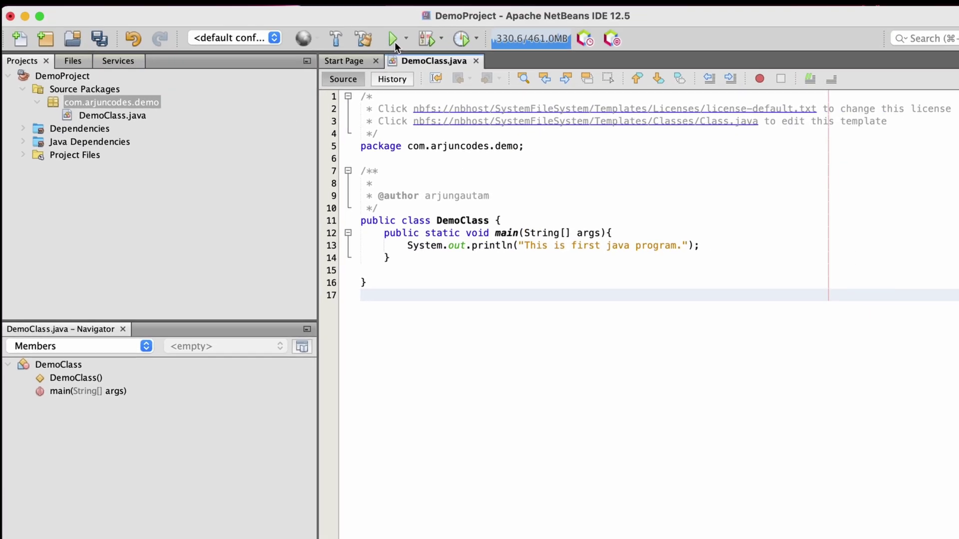
left_click(392, 37)
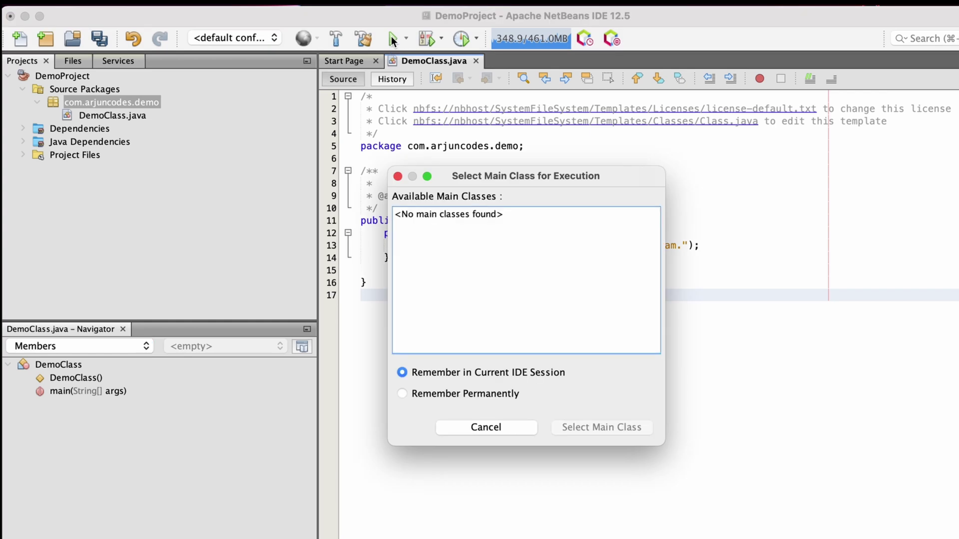
left_click(532, 213)
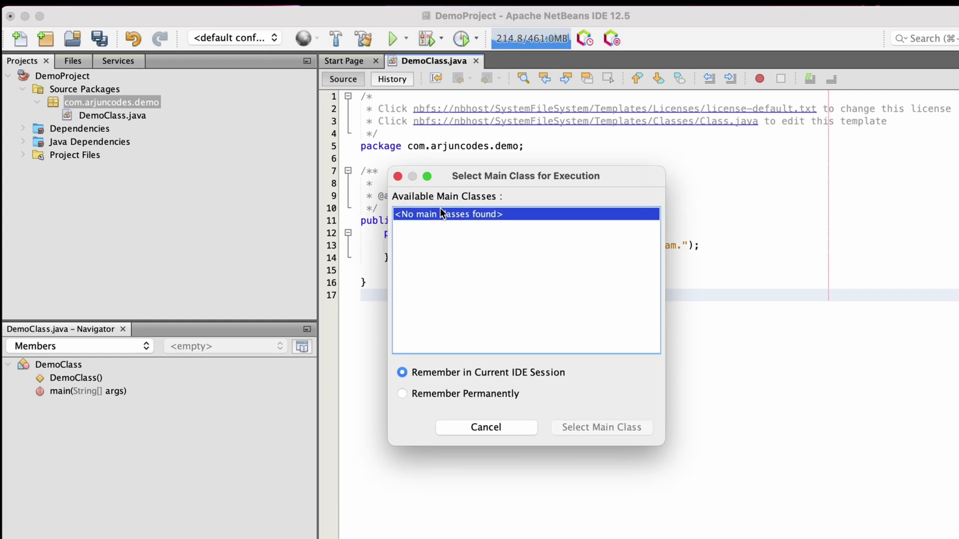
left_click(398, 176)
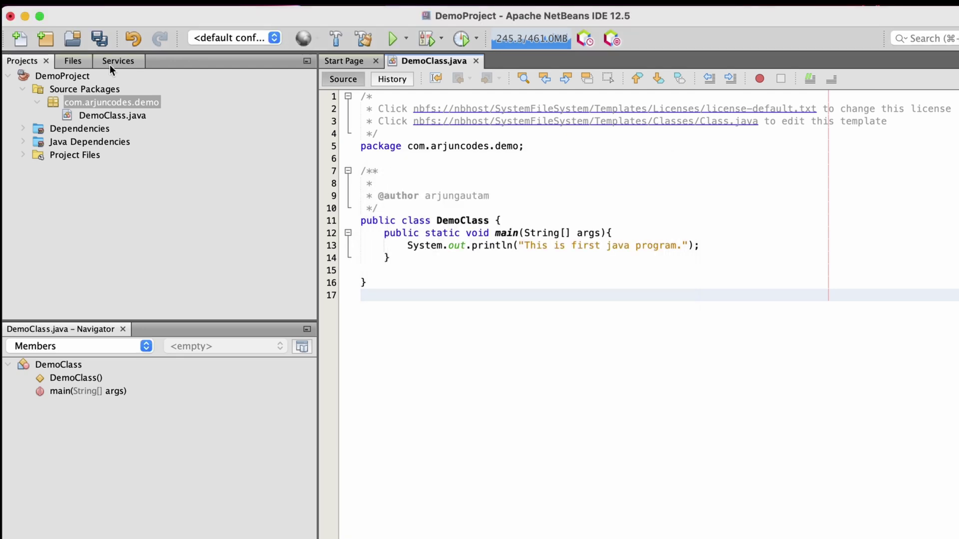
Step: Set Main Class to com.arjuncodes.demo.DemoClass in DemoProject's Run properties
right_click(64, 69)
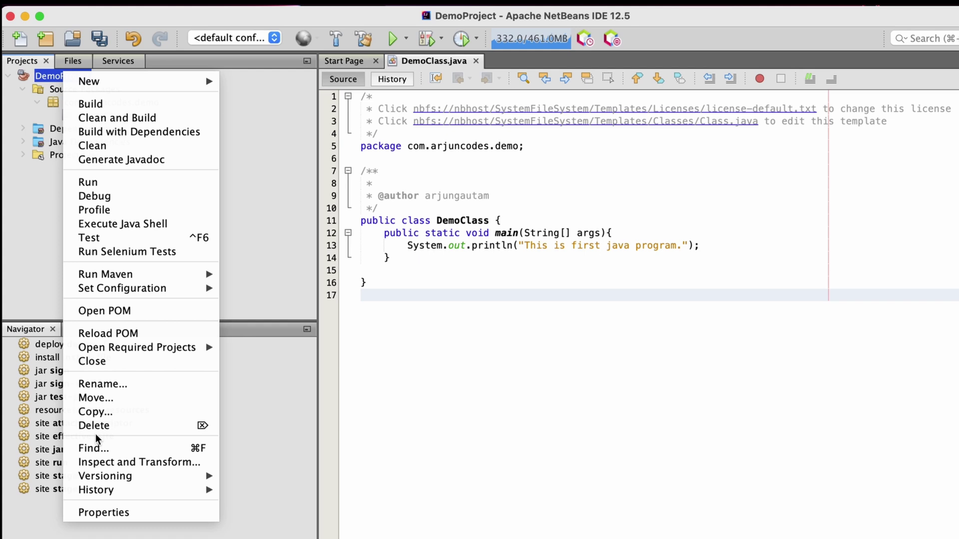
left_click(103, 512)
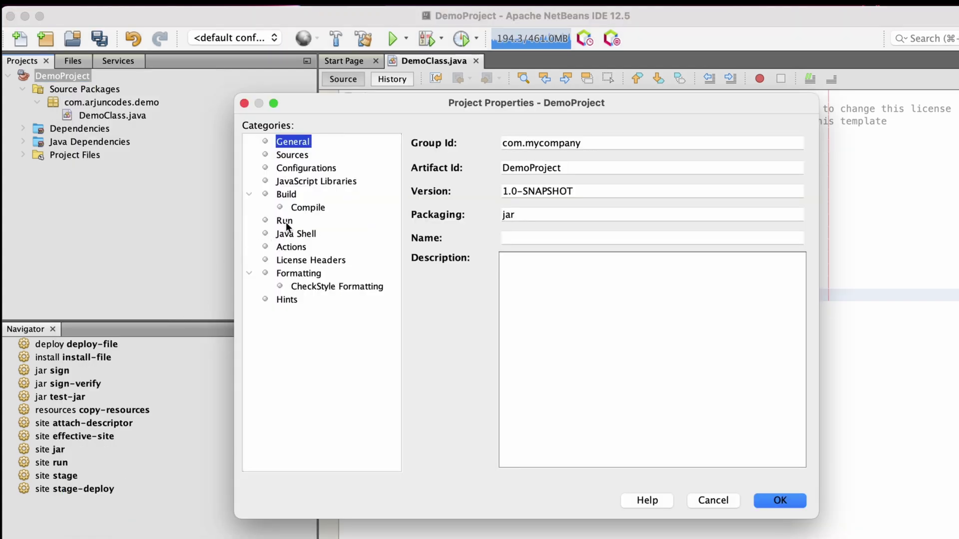
left_click(284, 220)
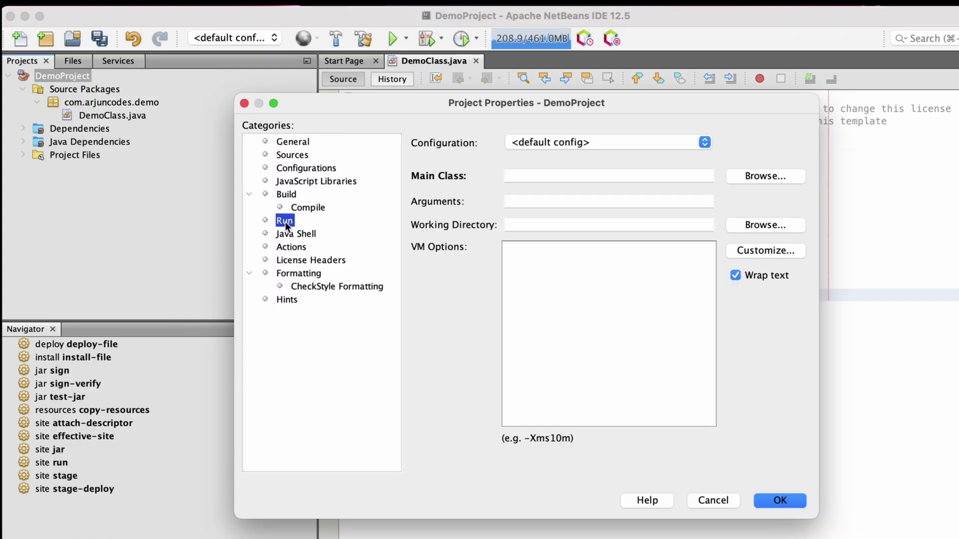
left_click(544, 178)
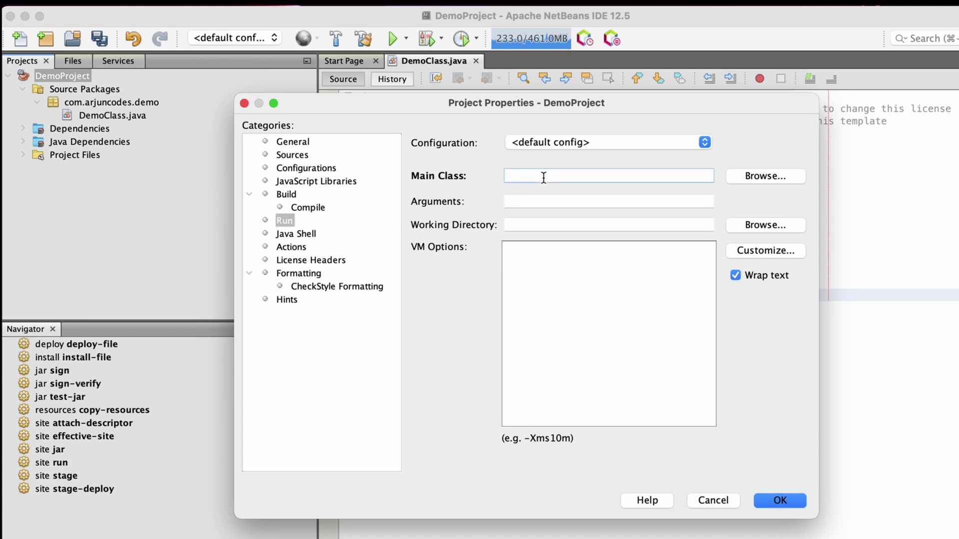
type("com.")
type("arjunc")
key("BackSpace")
type("cod")
type("es.demo")
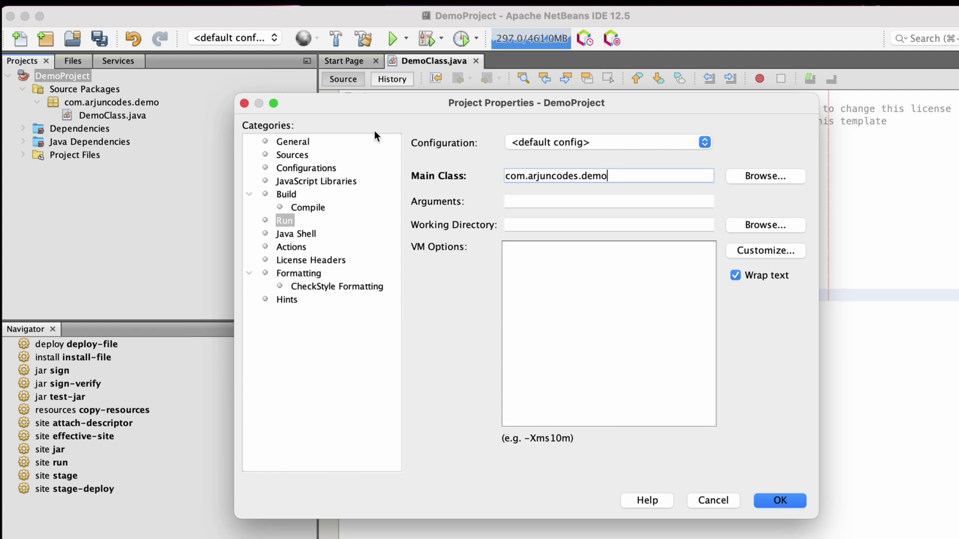
type(".Dem")
type("oClass")
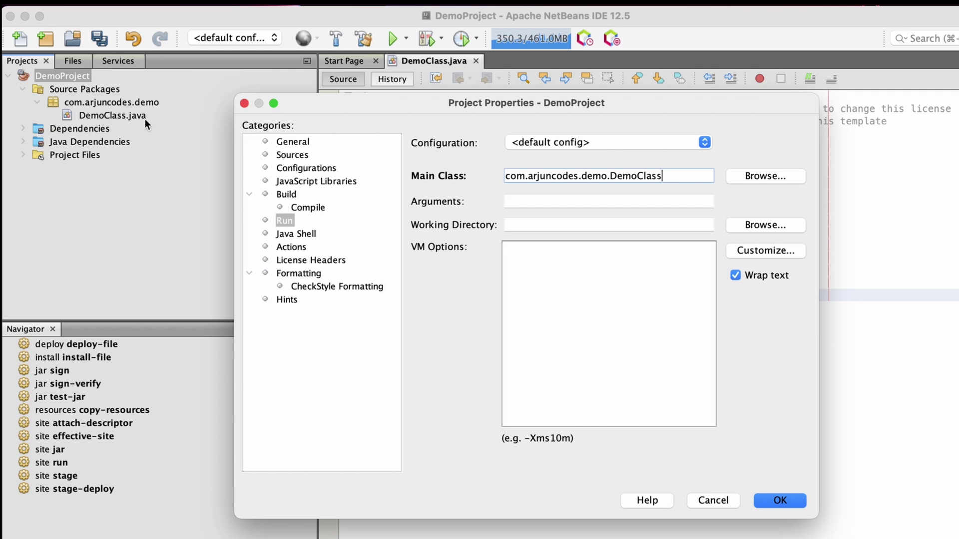
left_click(772, 501)
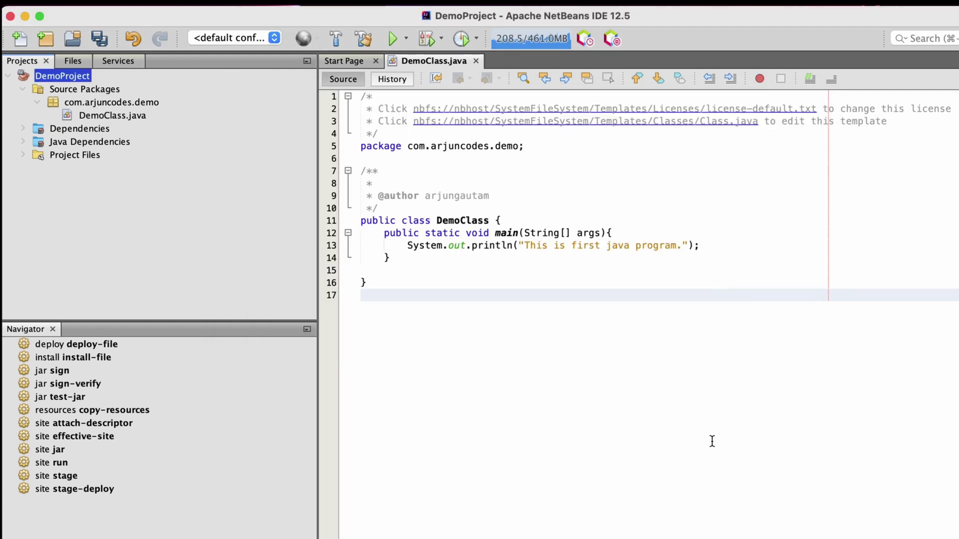
Step: Run DemoProject and highlight 'This is first java program.' in the output and in the code
left_click(392, 42)
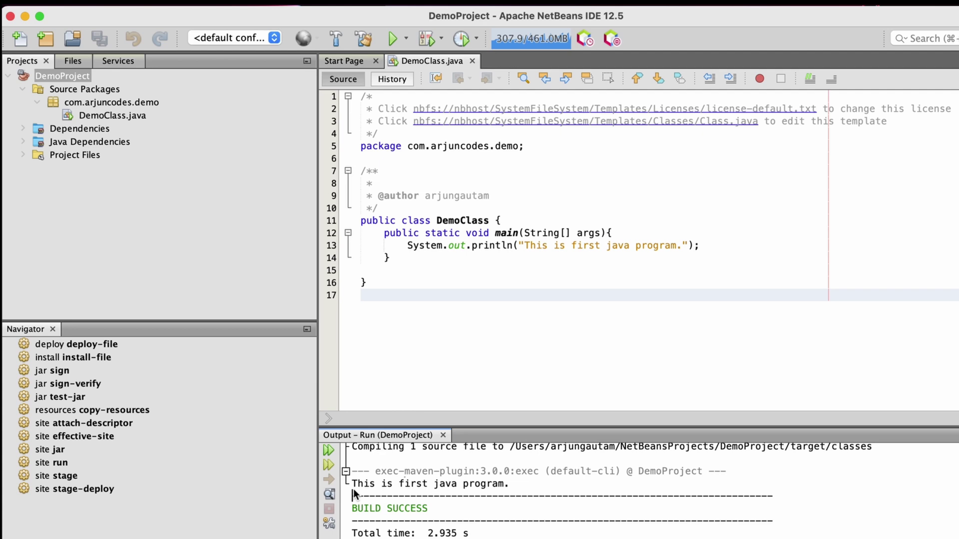
left_click_drag(509, 484, 351, 485)
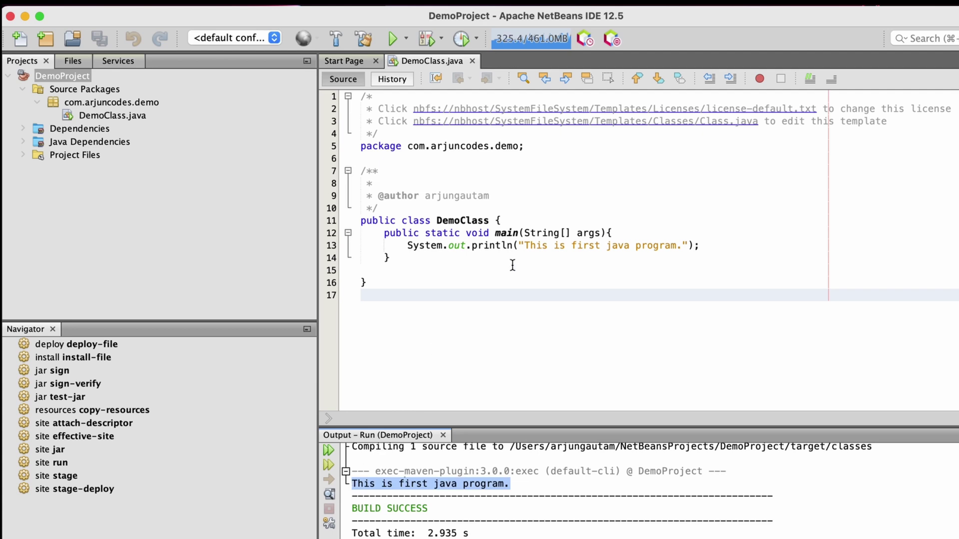
left_click_drag(520, 245, 684, 246)
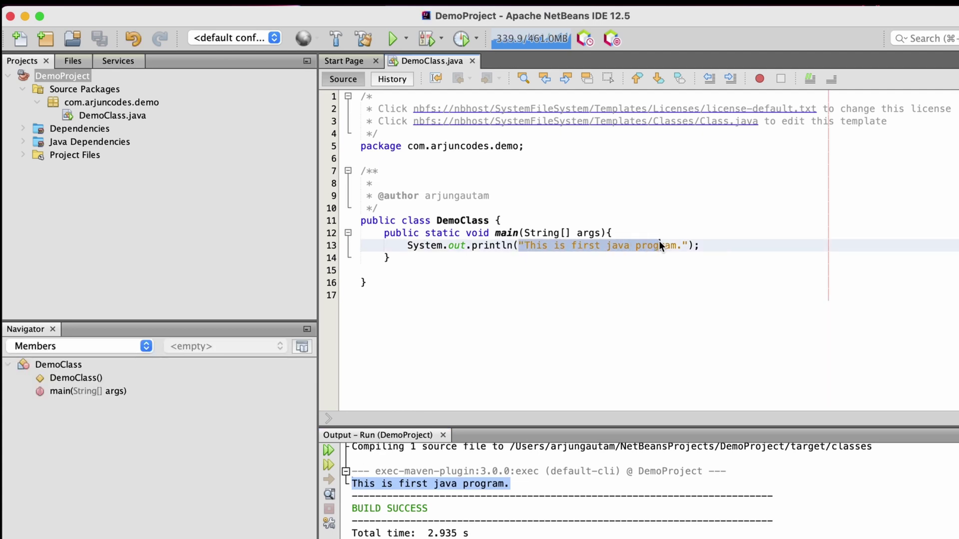